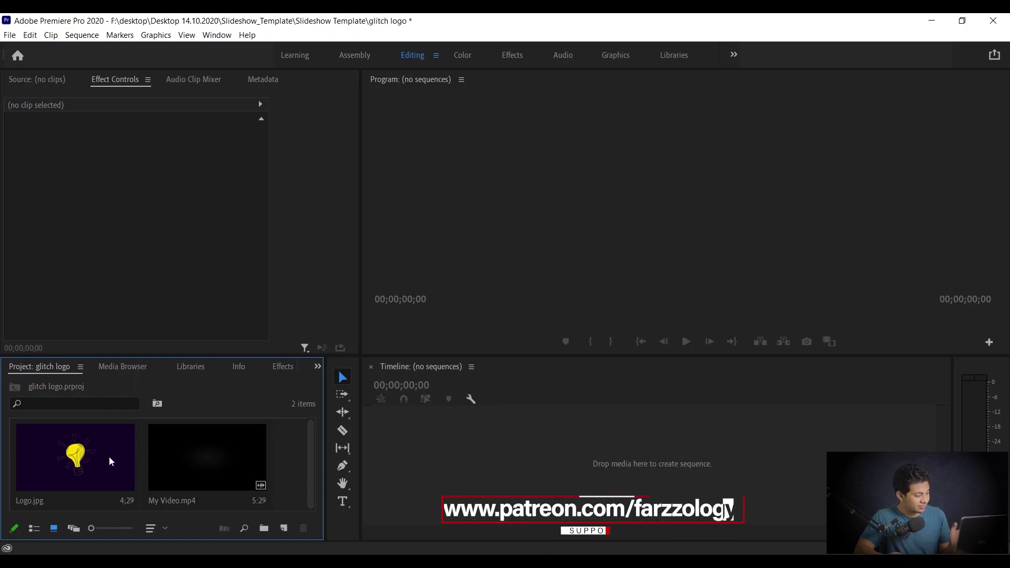
- Drop Logo.jpg on the empty Timeline to build the Logo sequence, then zoom in on the clip
{"action": "left_click", "coordinate": [67, 457]}
{"action": "left_click_drag", "start_coordinate": [415, 458], "coordinate": [416, 460]}
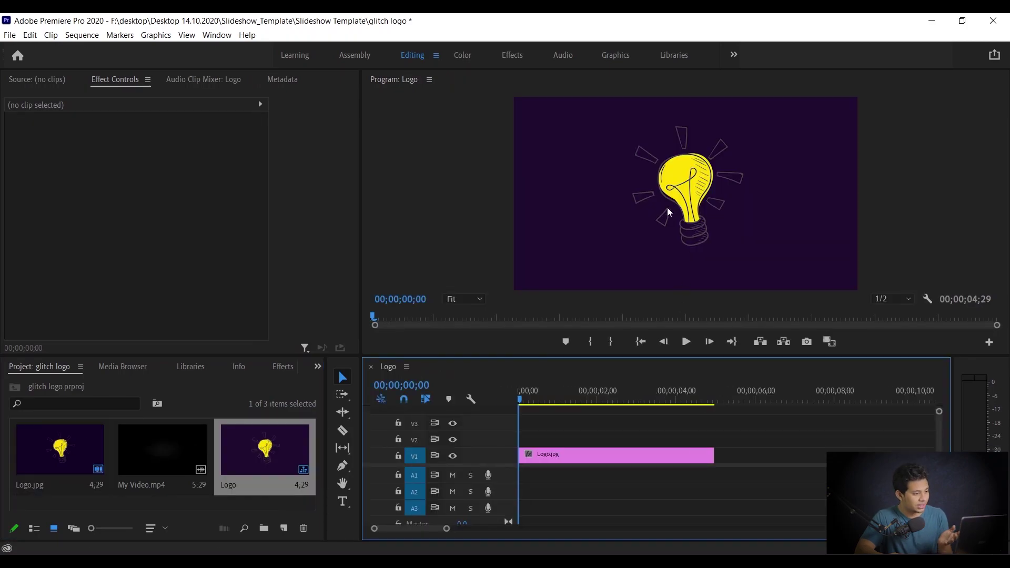
{"action": "key", "text": "equal"}
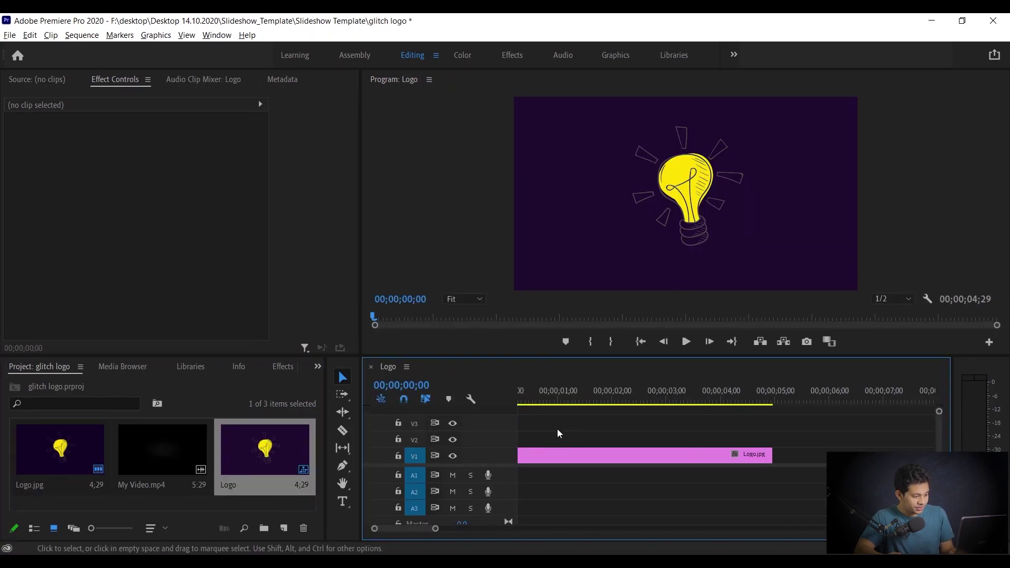
{"action": "key", "text": "equal"}
{"action": "key", "text": "minus"}
{"action": "key", "text": "equal"}
{"action": "key", "text": "equal"}
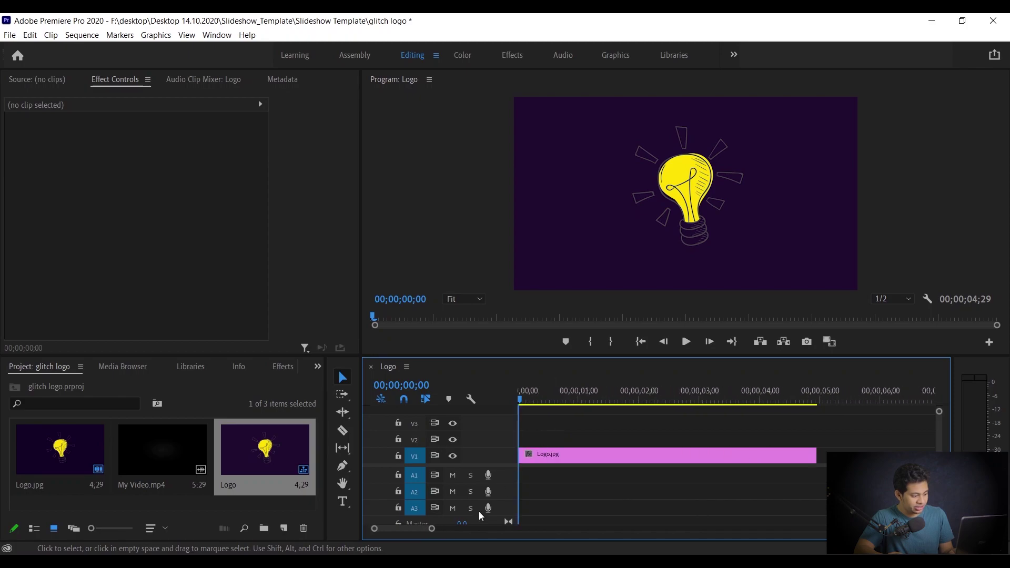
{"action": "mouse_move", "coordinate": [431, 530]}
{"action": "left_mouse_down"}
{"action": "mouse_move", "coordinate": [503, 531]}
{"action": "mouse_move", "coordinate": [406, 539]}
{"action": "mouse_move", "coordinate": [537, 526]}
{"action": "mouse_move", "coordinate": [523, 527]}
{"action": "left_mouse_up"}
{"action": "key", "text": "="}
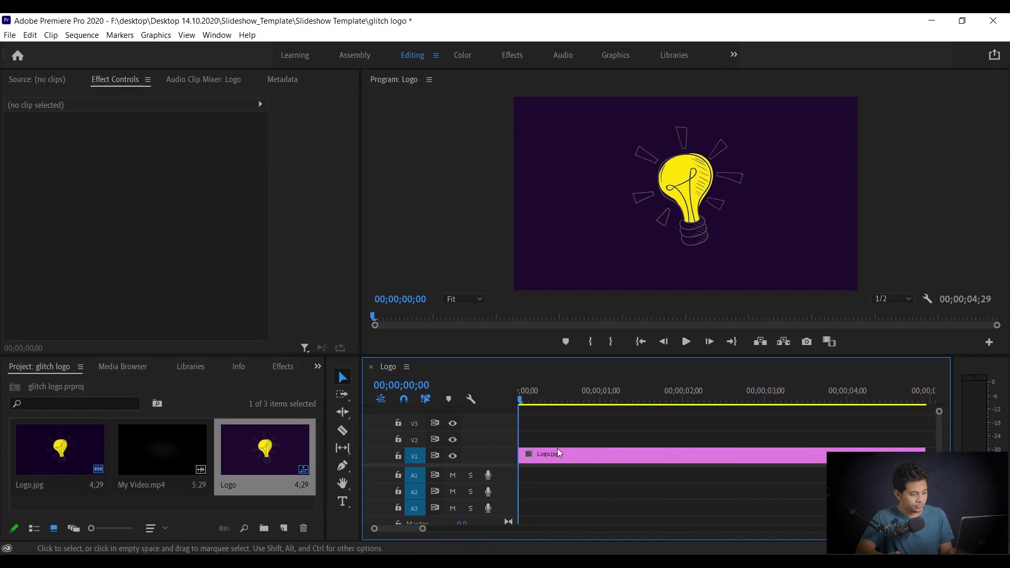
- Select the Razor tool and move the playhead to 00;00;00;28
{"action": "left_click", "coordinate": [343, 431]}
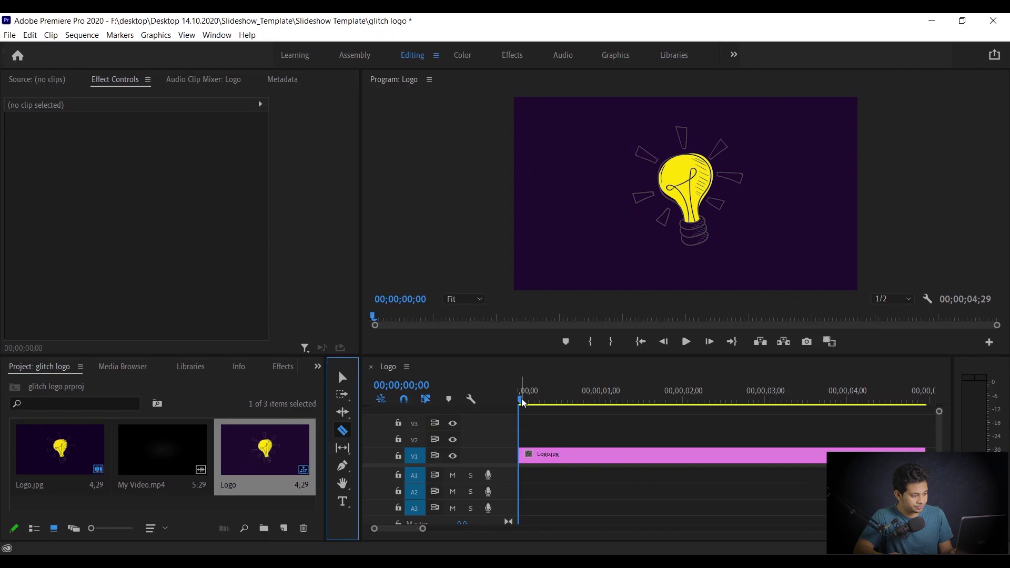
{"action": "left_click", "coordinate": [524, 400]}
{"action": "left_click_drag", "start_coordinate": [552, 403], "coordinate": [597, 402]}
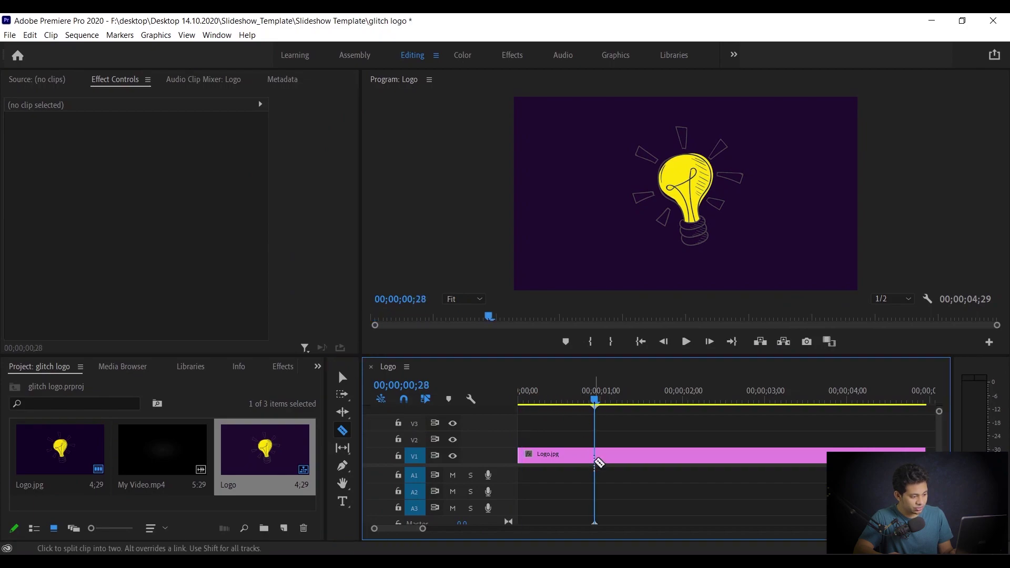
{"action": "scroll", "coordinate": [600, 458], "scroll_direction": "up", "scroll_amount": 3}
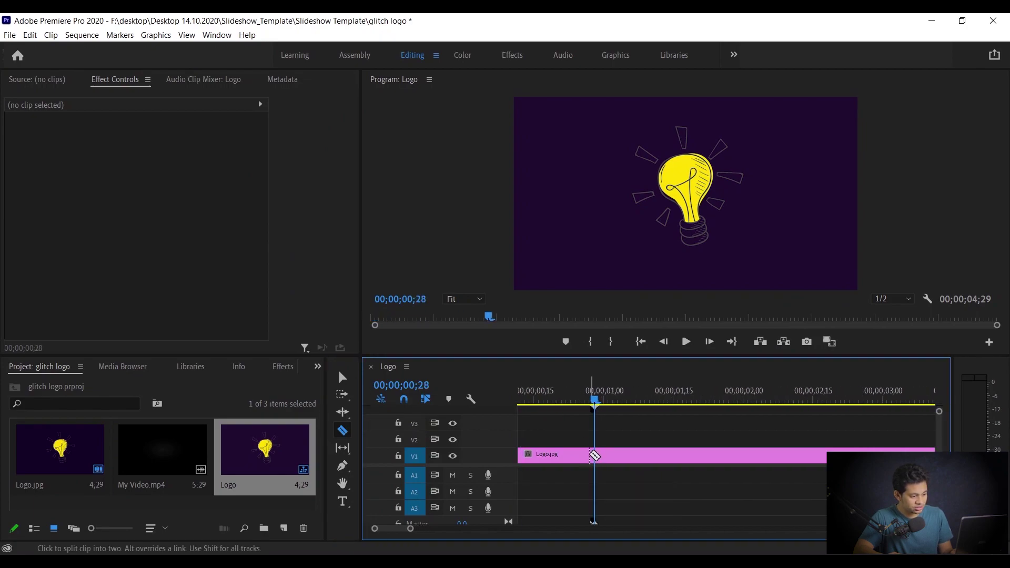
- Razor-cut the V1 Logo.jpg clip five times just after one second, including at 01;03 and 01;04
{"action": "left_click", "coordinate": [598, 455]}
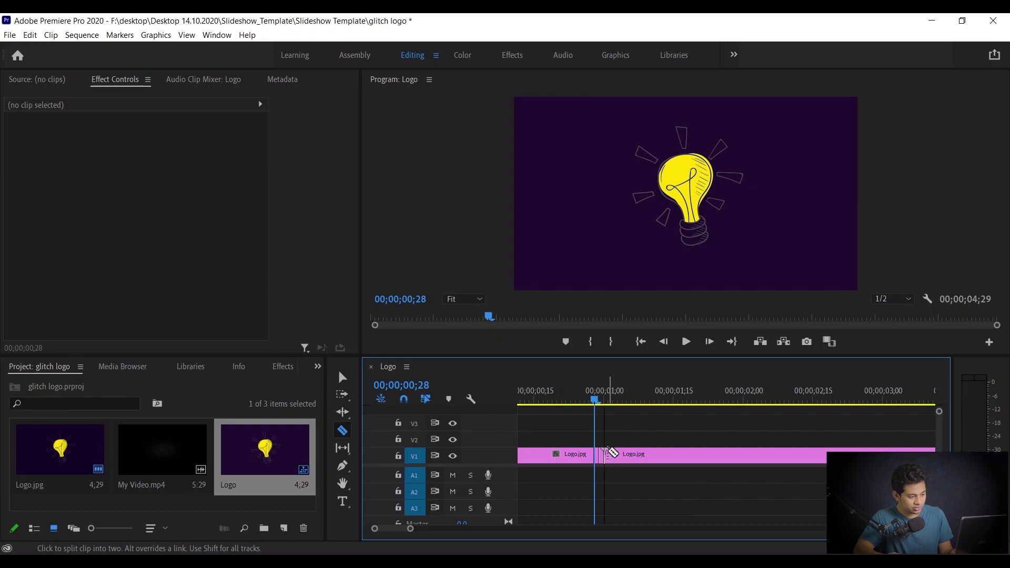
{"action": "scroll", "coordinate": [614, 453], "scroll_direction": "up", "scroll_amount": 2}
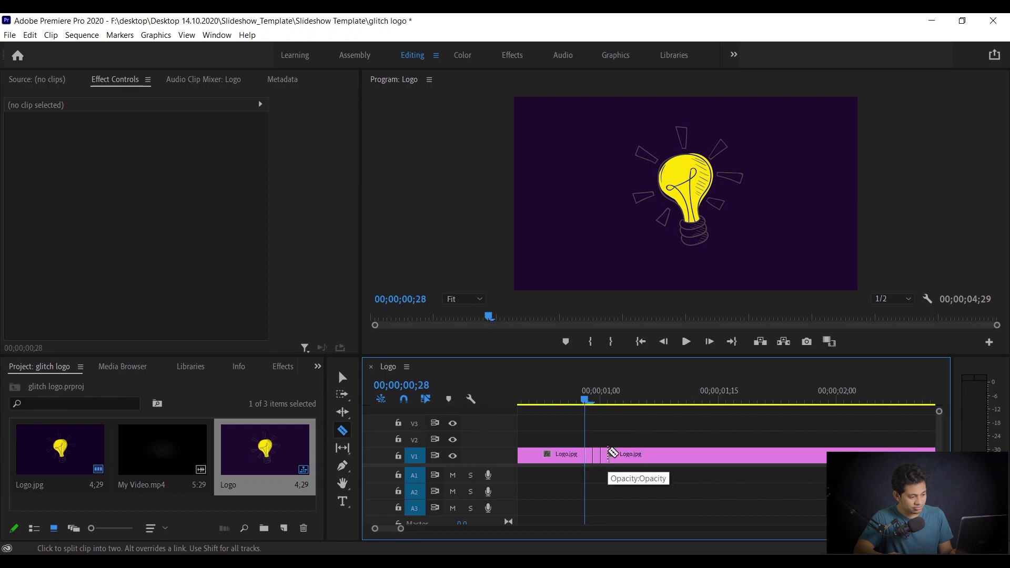
{"action": "left_click", "coordinate": [609, 454]}
{"action": "left_click", "coordinate": [618, 454]}
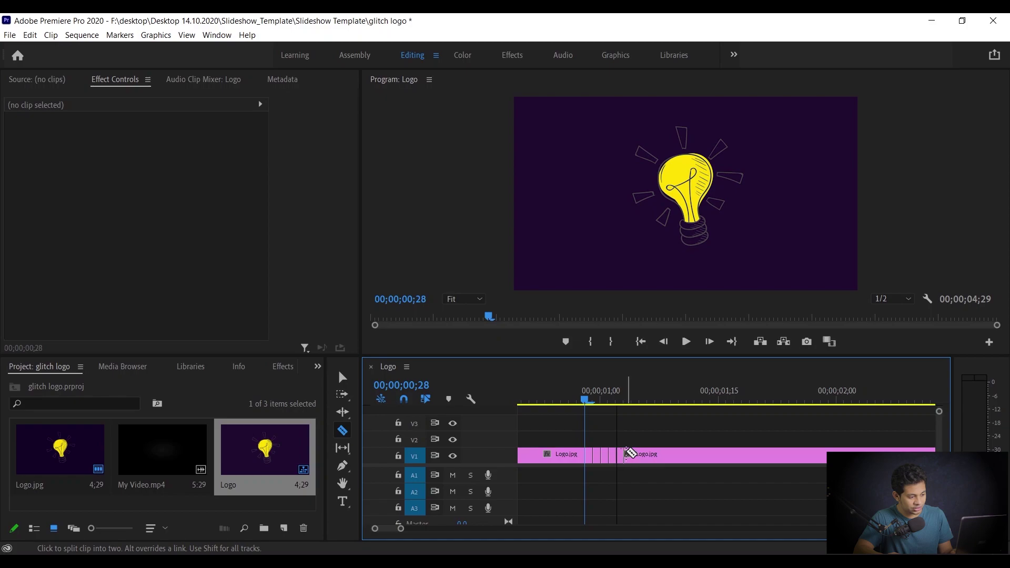
{"action": "left_click", "coordinate": [625, 453]}
{"action": "left_click", "coordinate": [632, 455]}
{"action": "scroll", "coordinate": [632, 456], "scroll_direction": "up", "scroll_amount": 2}
{"action": "scroll", "coordinate": [631, 456], "scroll_direction": "up", "scroll_amount": 2}
{"action": "scroll", "coordinate": [646, 456], "scroll_direction": "up", "scroll_amount": 2}
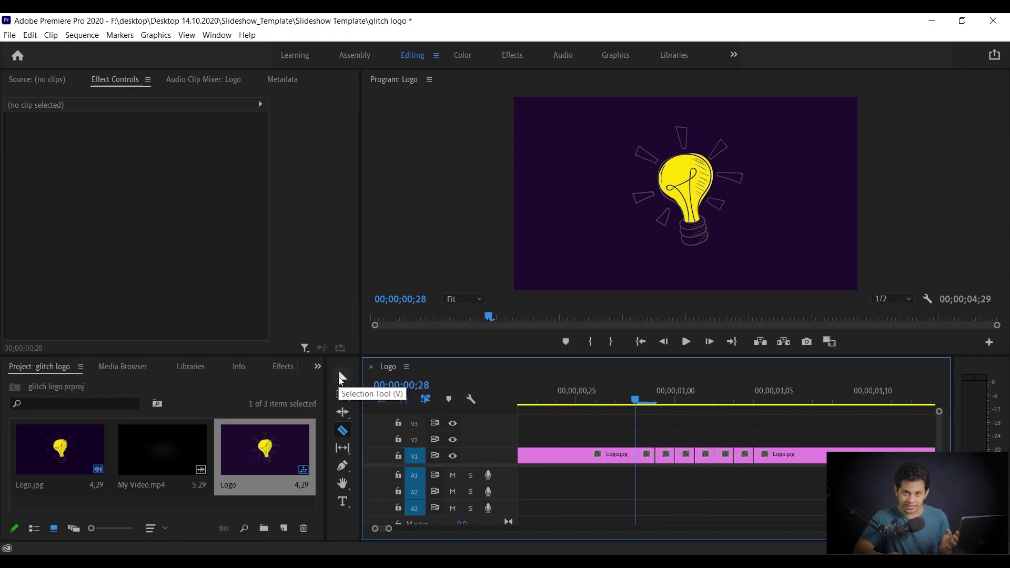
- With the Selection tool, delete three short Logo.jpg slices on V1 to leave gaps near one second
{"action": "left_click", "coordinate": [339, 378]}
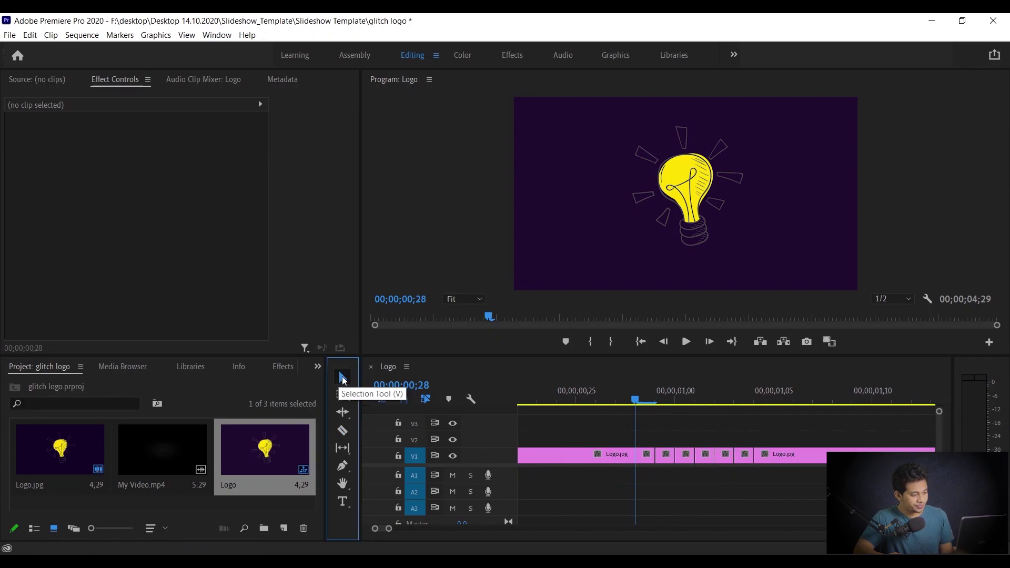
{"action": "left_click", "coordinate": [647, 456]}
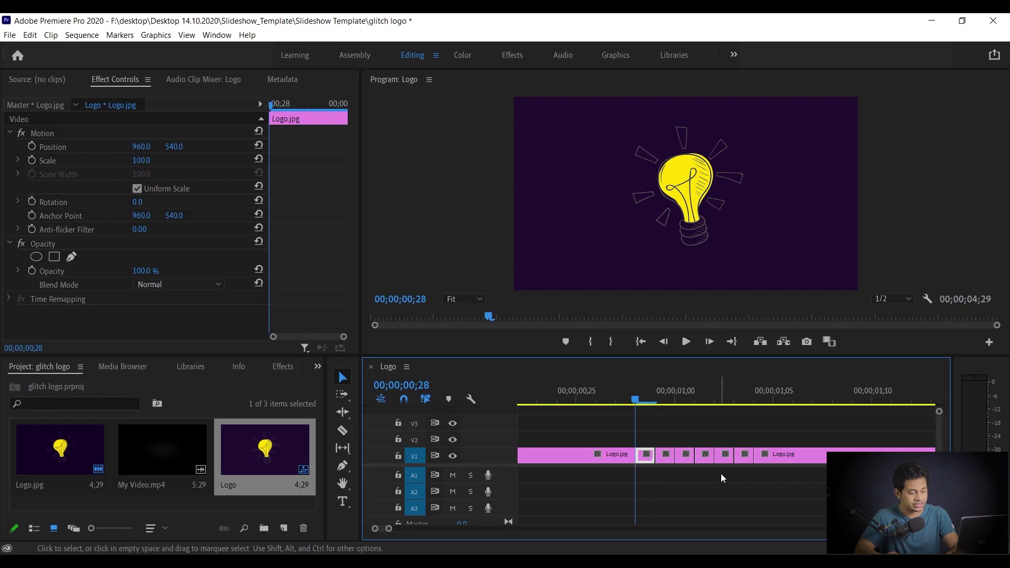
{"action": "left_click", "coordinate": [699, 456]}
{"action": "key", "text": "Delete"}
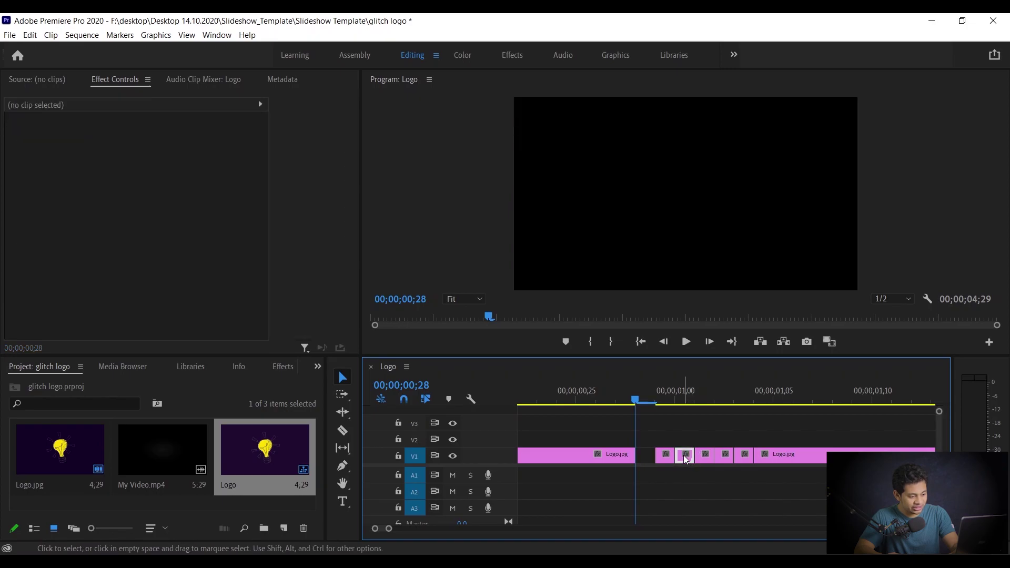
{"action": "left_click", "coordinate": [686, 459]}
{"action": "key", "text": "Delete"}
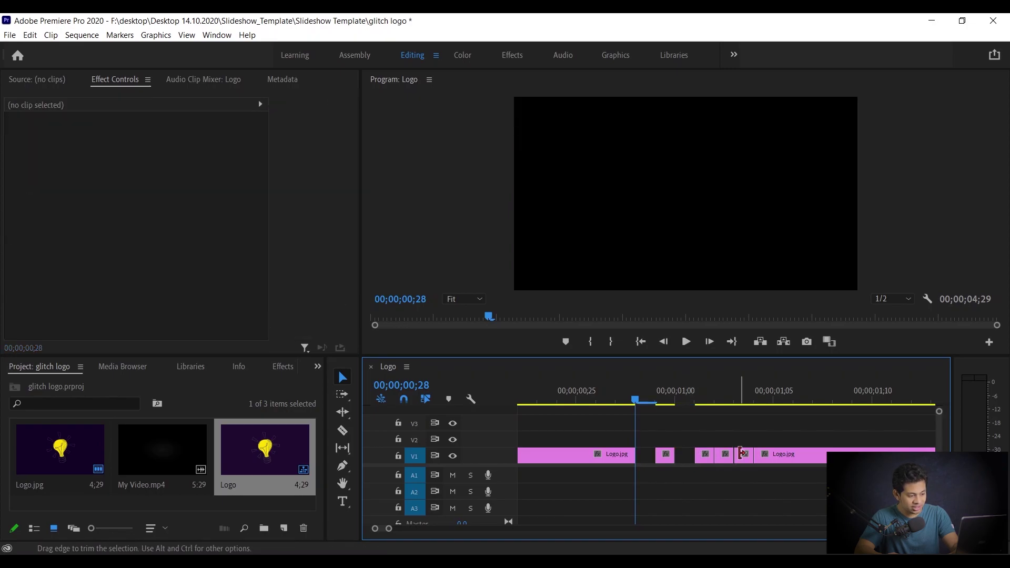
{"action": "left_click", "coordinate": [744, 456]}
{"action": "key", "text": "Delete"}
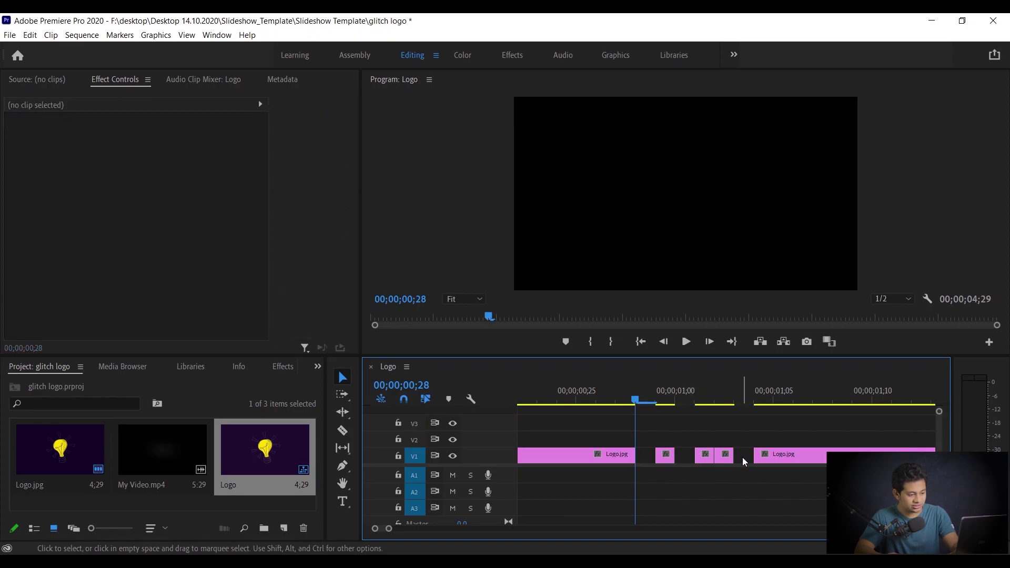
{"action": "left_click", "coordinate": [665, 458]}
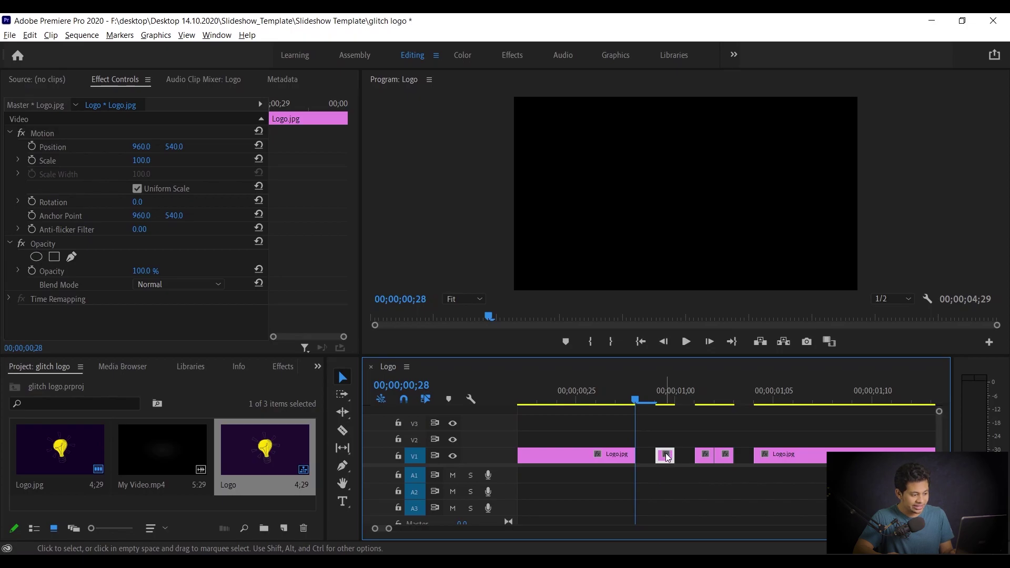
- Duplicate a short Logo.jpg slice onto V2 above it, select the copy and step one frame forward
{"action": "left_click_drag", "start_coordinate": [666, 457], "coordinate": [670, 439]}
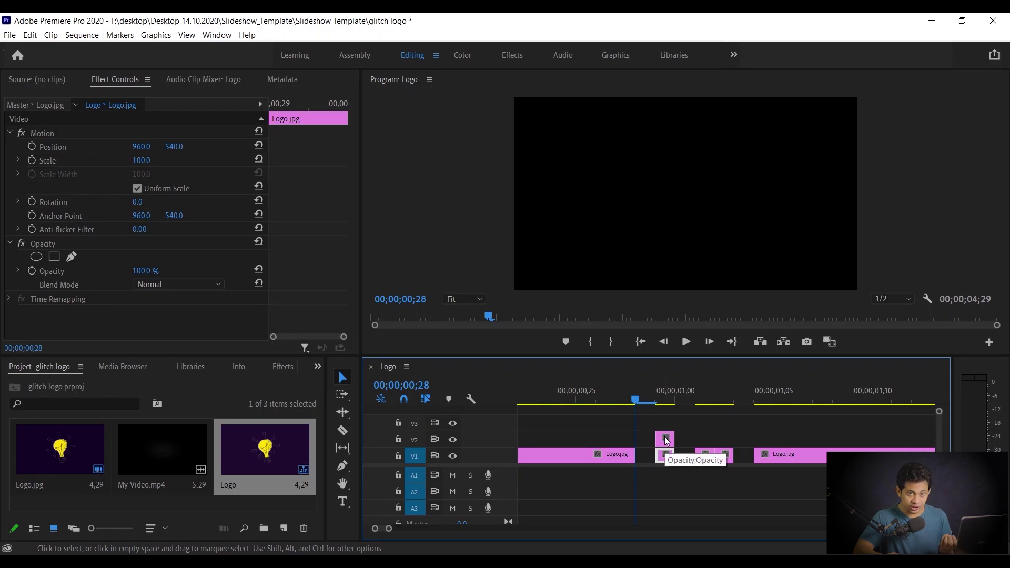
{"action": "left_click", "coordinate": [667, 441]}
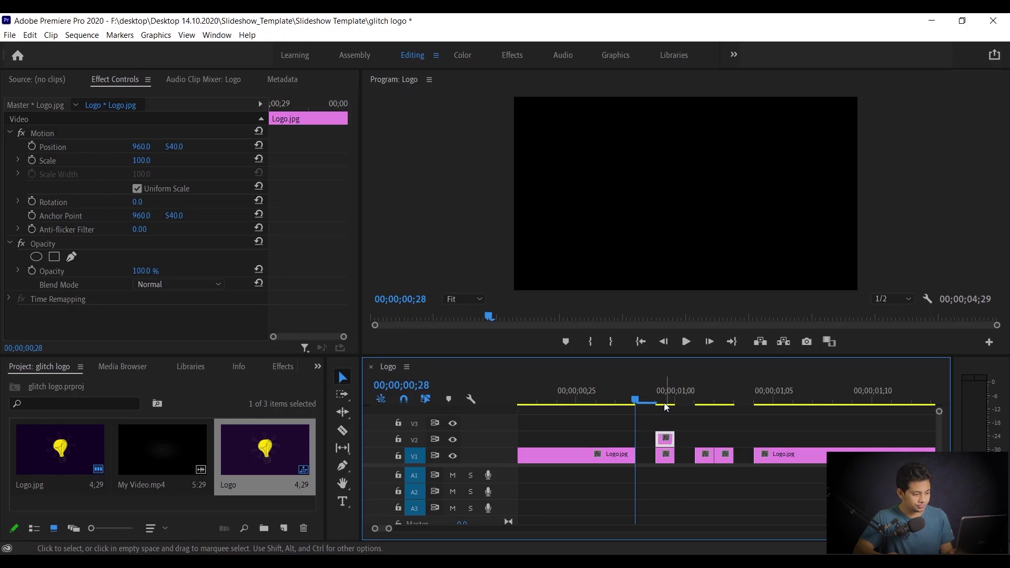
{"action": "key", "text": "Right"}
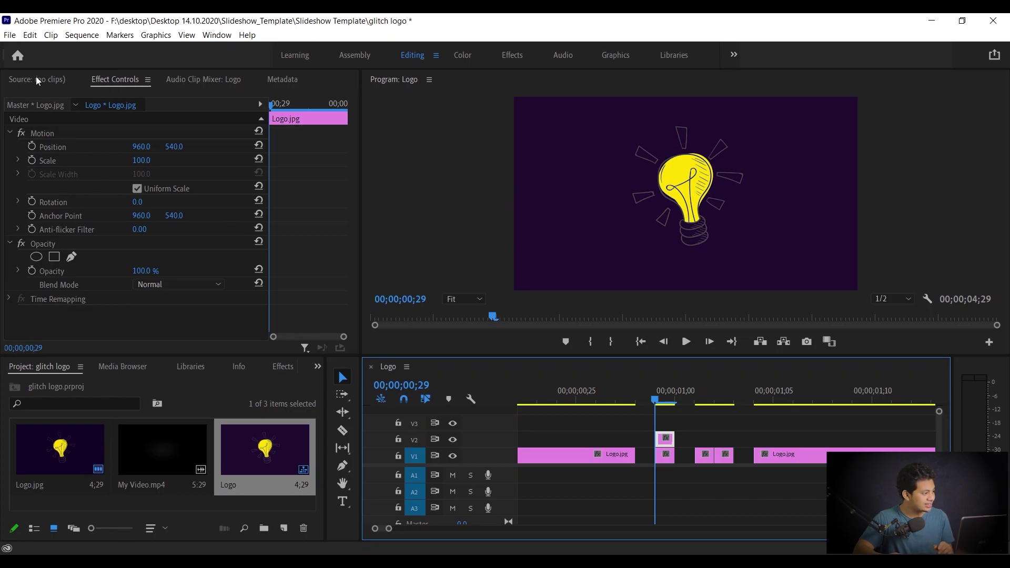
- Give the V2 copy 50% opacity and move its Position X from 960 to 893
{"action": "left_click", "coordinate": [117, 81]}
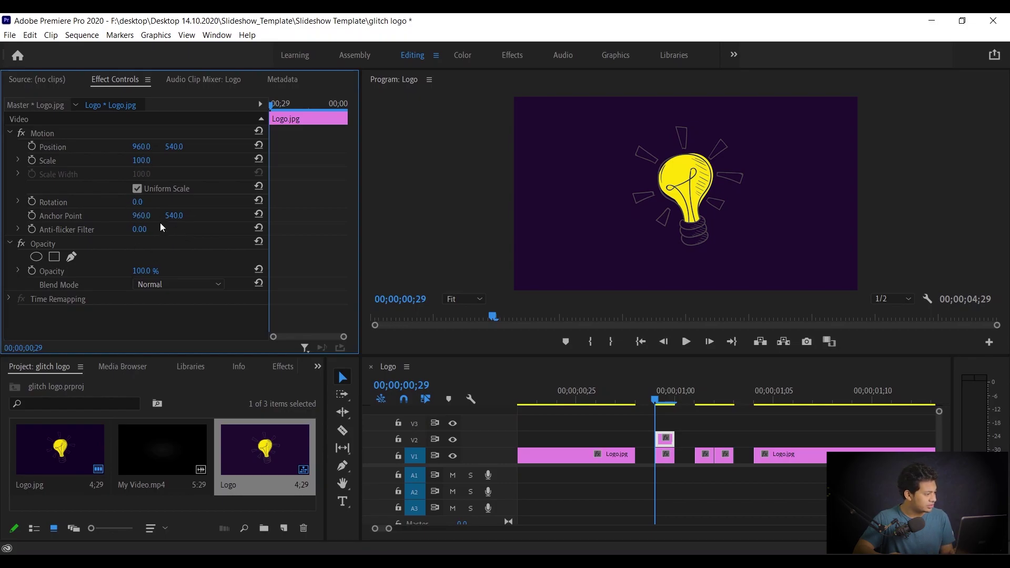
{"action": "left_click", "coordinate": [151, 271]}
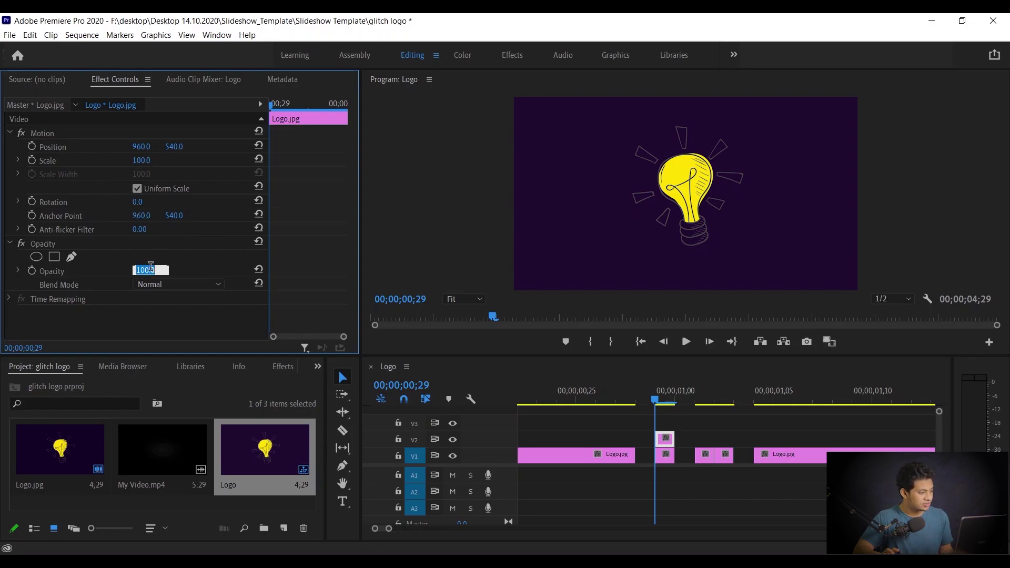
{"action": "type", "text": "50"}
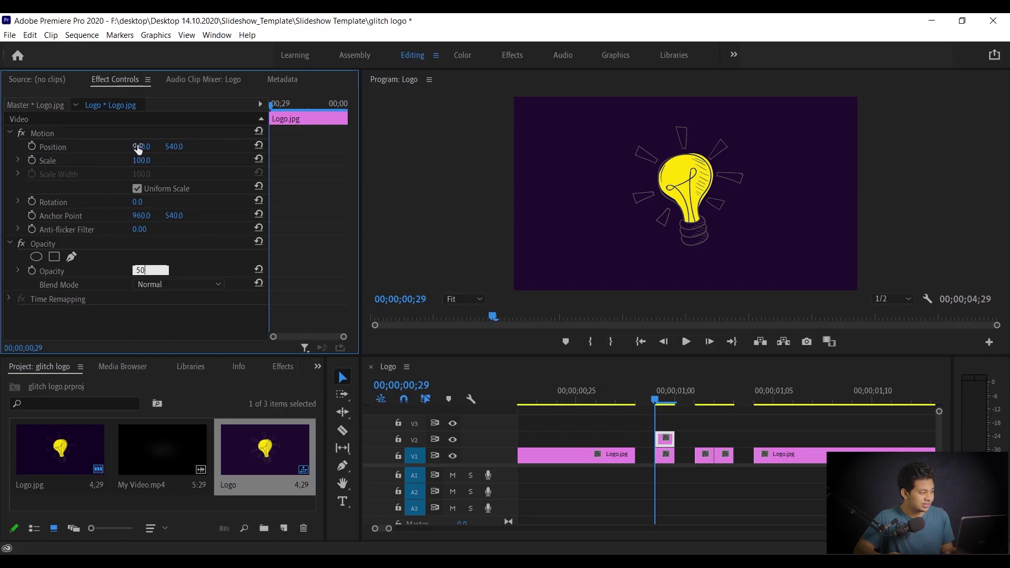
{"action": "left_click_drag", "start_coordinate": [138, 149], "coordinate": [216, 149]}
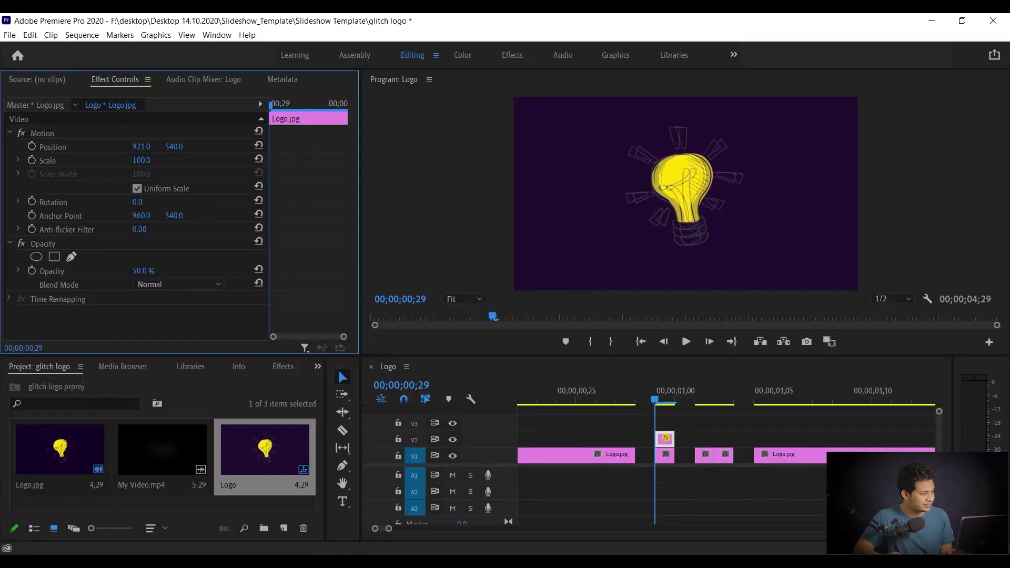
{"action": "left_click_drag", "start_coordinate": [141, 146], "coordinate": [127, 146]}
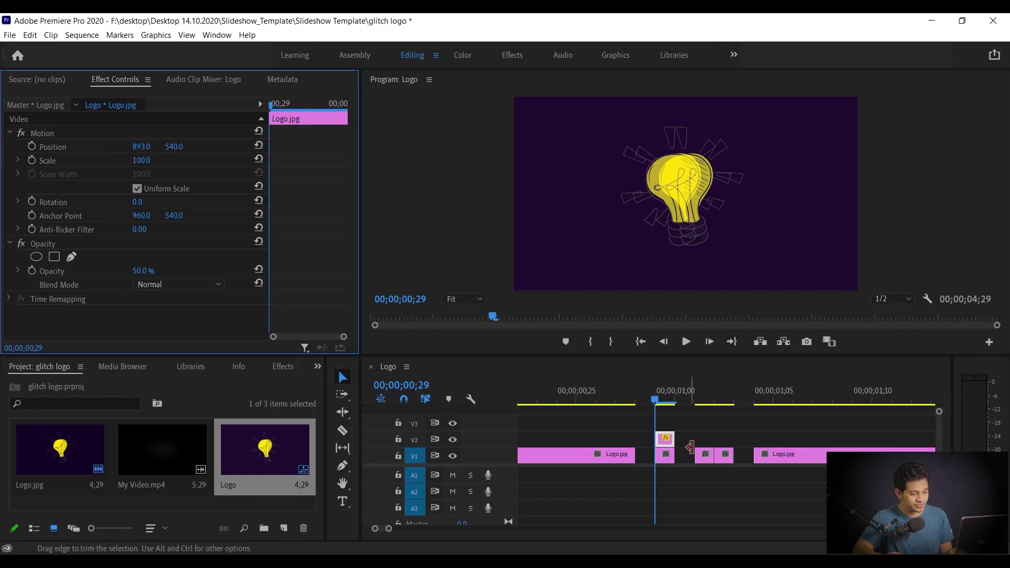
- Lift the next small V1 slice onto V2 and set it to 52% opacity, Position X 900, Scale 120
{"action": "left_click", "coordinate": [706, 455]}
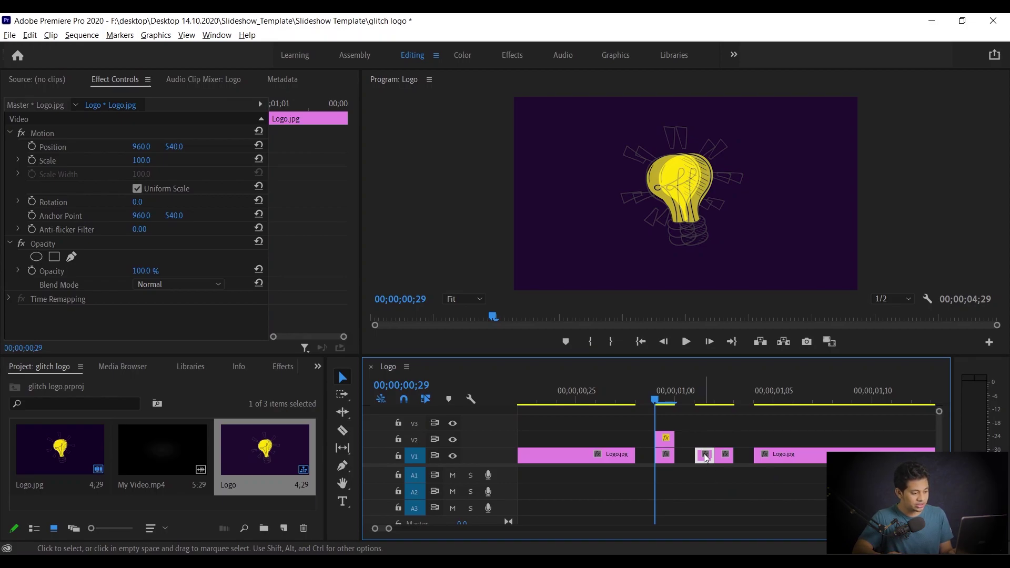
{"action": "left_click_drag", "start_coordinate": [704, 454], "coordinate": [703, 439]}
{"action": "left_click", "coordinate": [699, 389]}
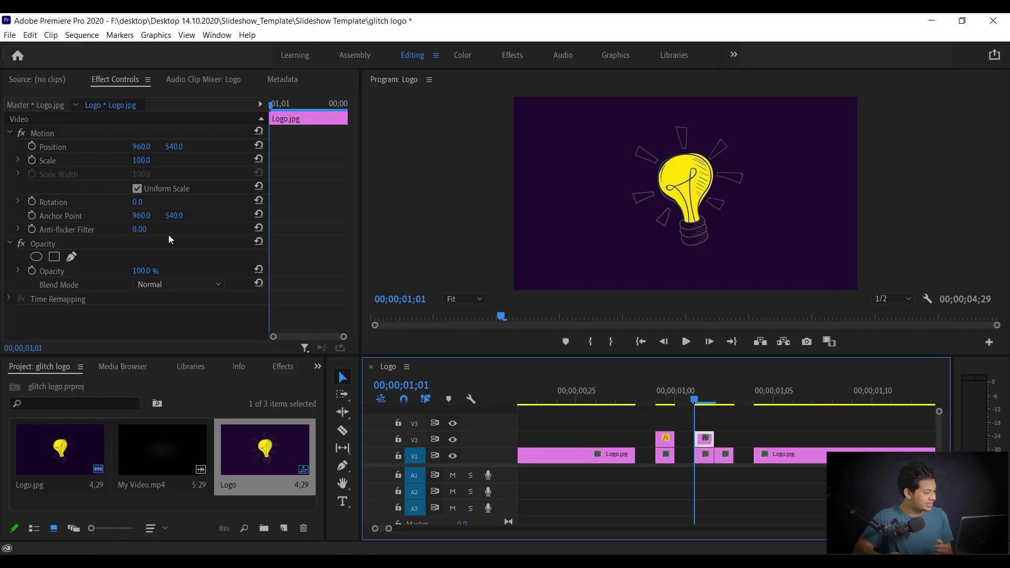
{"action": "left_click", "coordinate": [161, 270]}
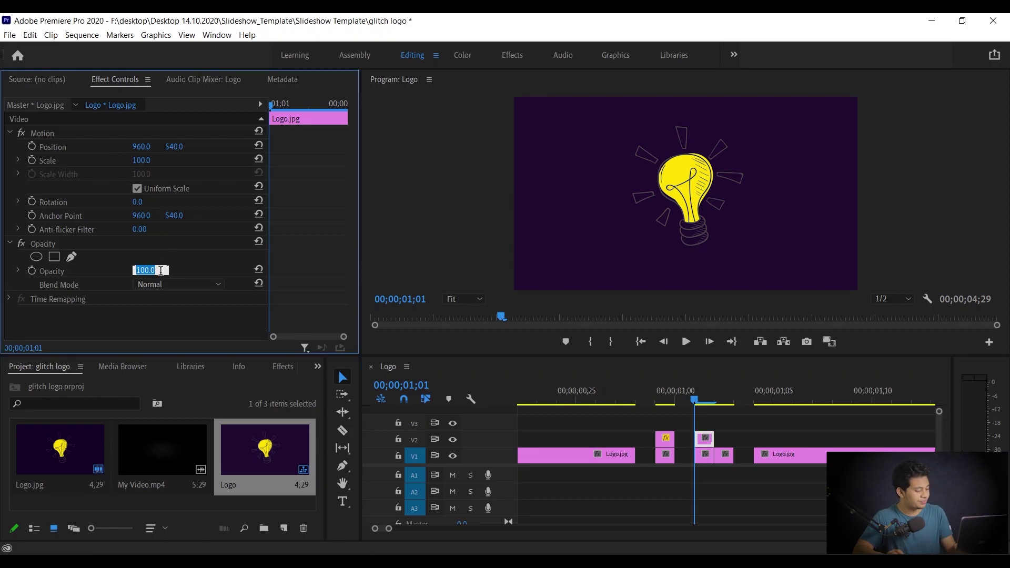
{"action": "type", "text": "5"}
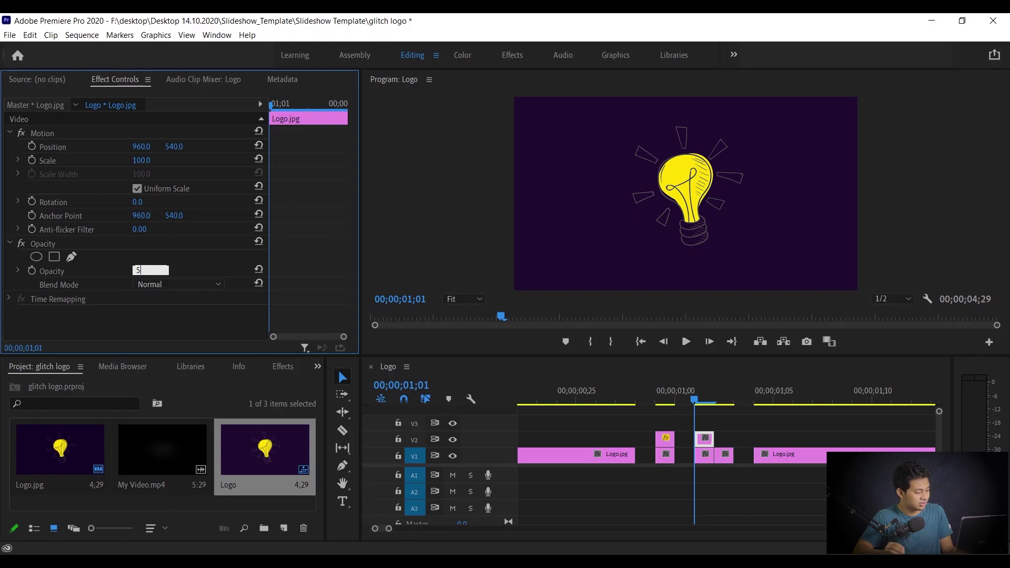
{"action": "type", "text": "2"}
{"action": "key", "text": "Return"}
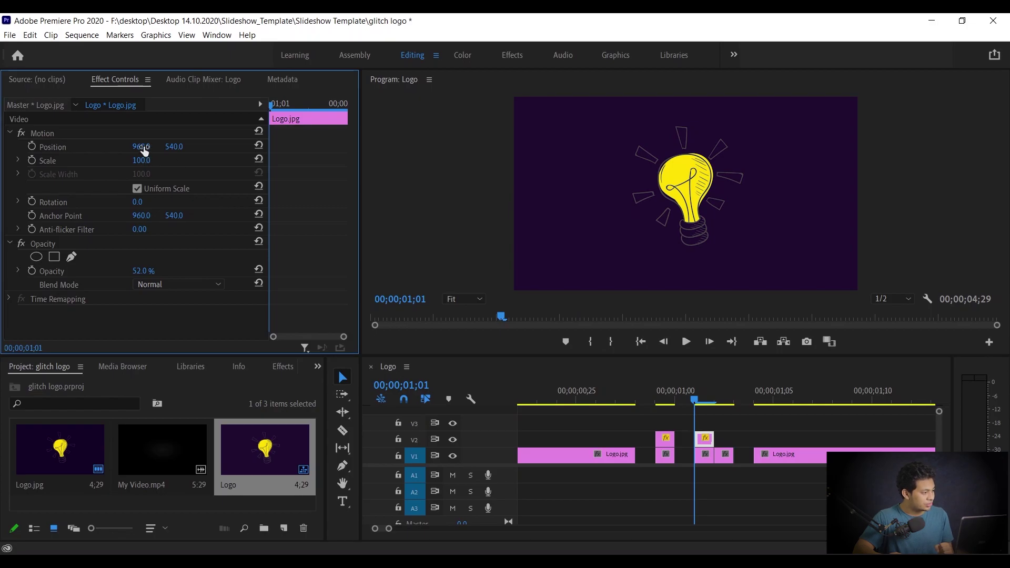
{"action": "left_click_drag", "start_coordinate": [144, 151], "coordinate": [112, 151]}
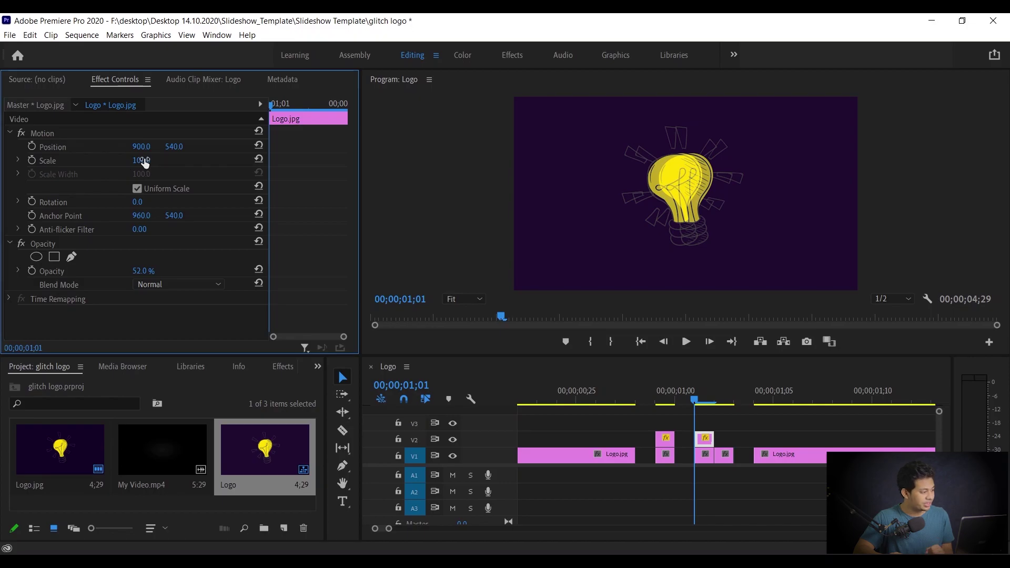
{"action": "left_click_drag", "start_coordinate": [141, 160], "coordinate": [152, 160]}
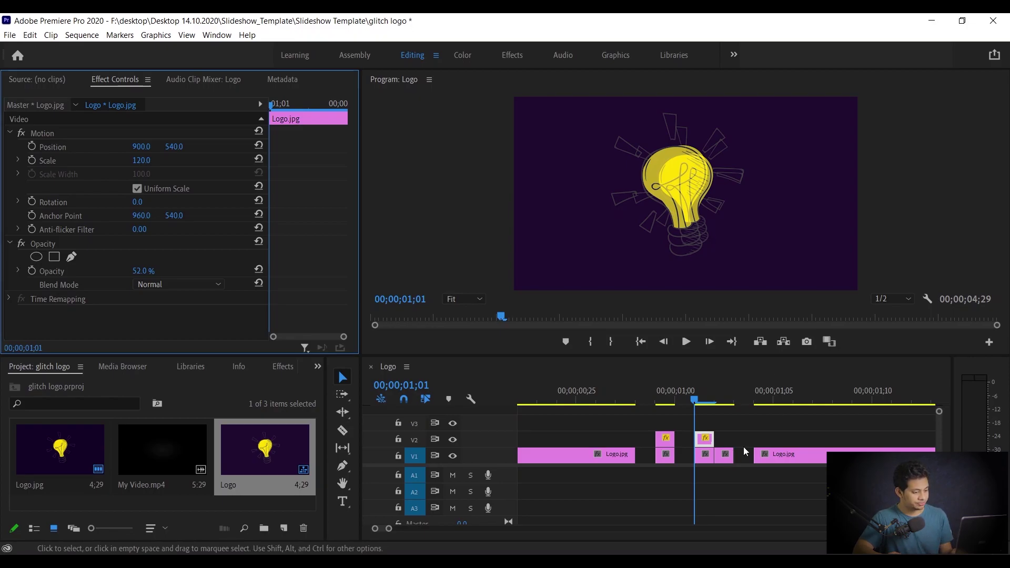
- Move another small V1 slice up onto V2 and select it
{"action": "left_click_drag", "start_coordinate": [726, 456], "coordinate": [725, 437]}
{"action": "key", "text": "Right"}
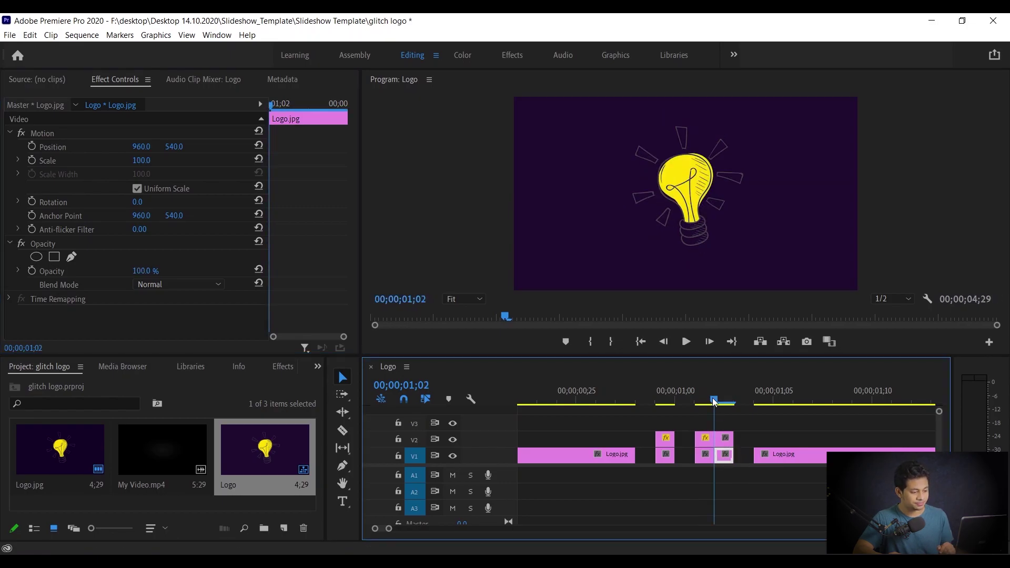
{"action": "left_click", "coordinate": [725, 438]}
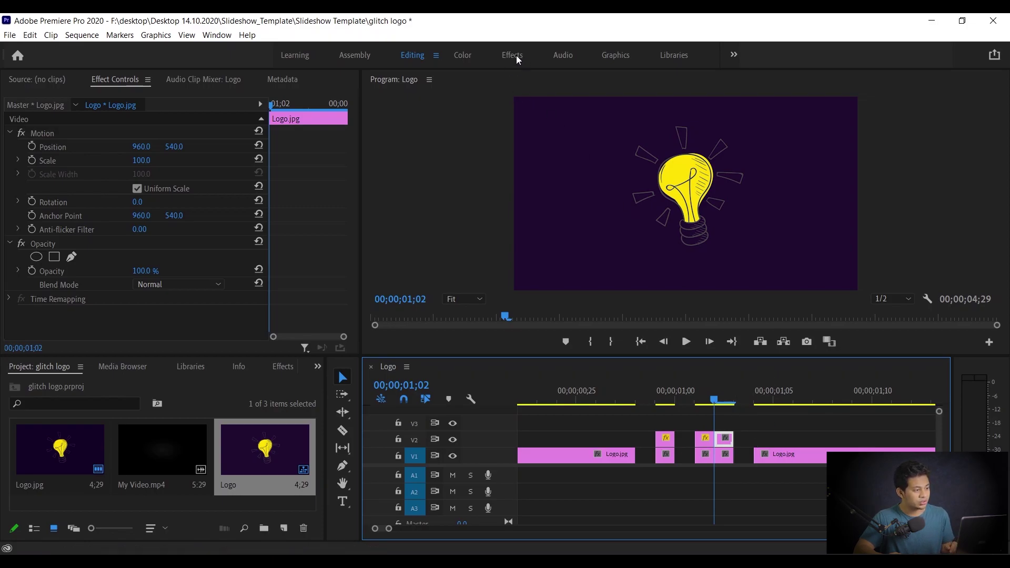
{"action": "left_click", "coordinate": [283, 368]}
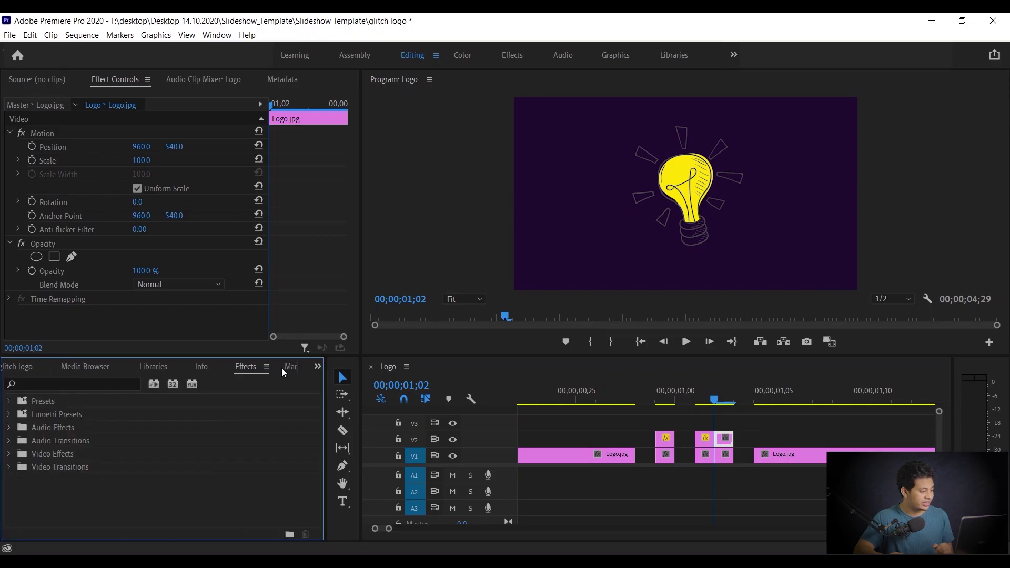
- Search effects for 'arith' and apply Channel > Arithmetic to the latest V2 slice
{"action": "left_click", "coordinate": [80, 385]}
{"action": "type", "text": "arith"}
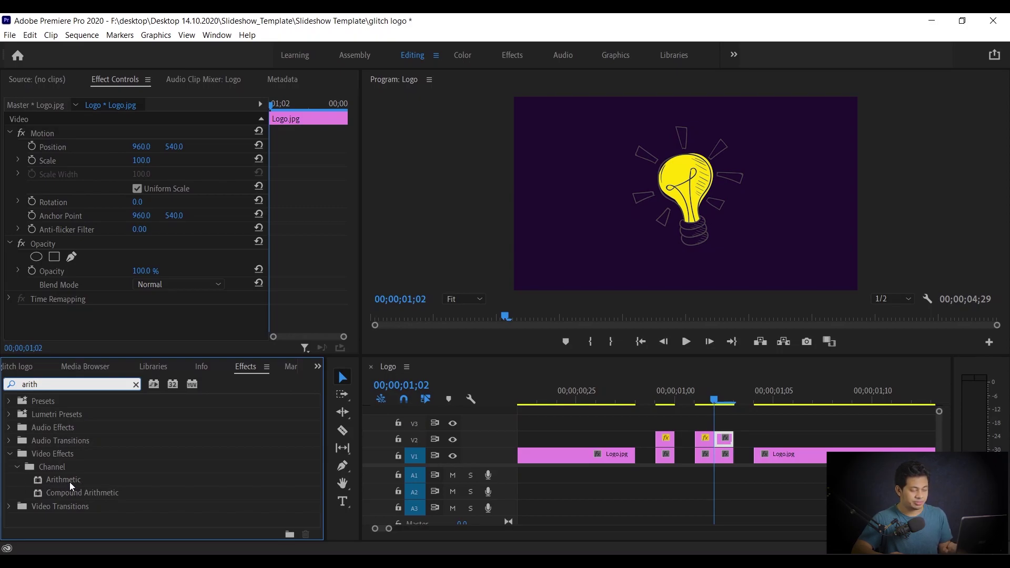
{"action": "left_click_drag", "start_coordinate": [71, 482], "coordinate": [726, 442]}
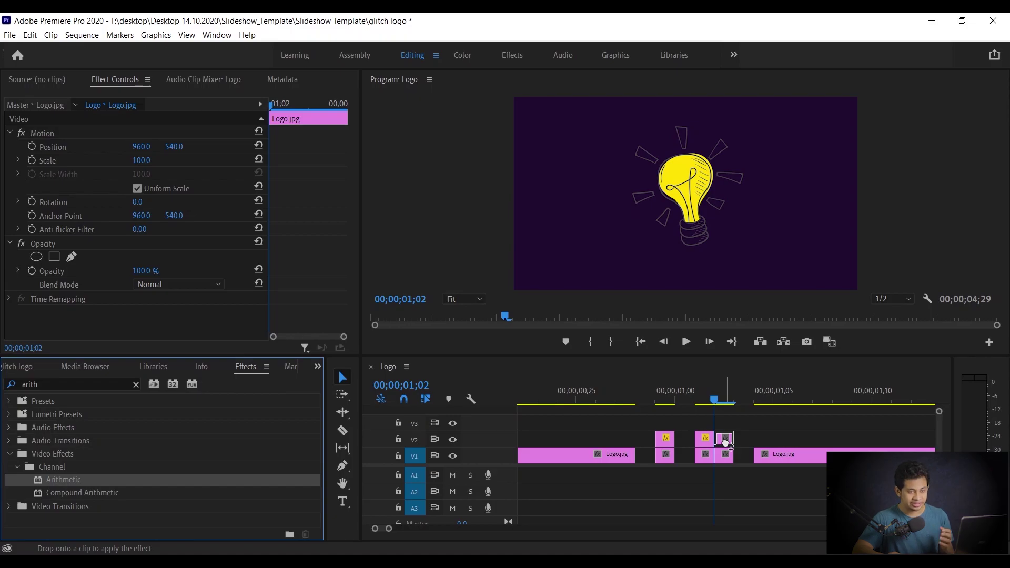
{"action": "left_click_drag", "start_coordinate": [726, 442], "coordinate": [726, 442]}
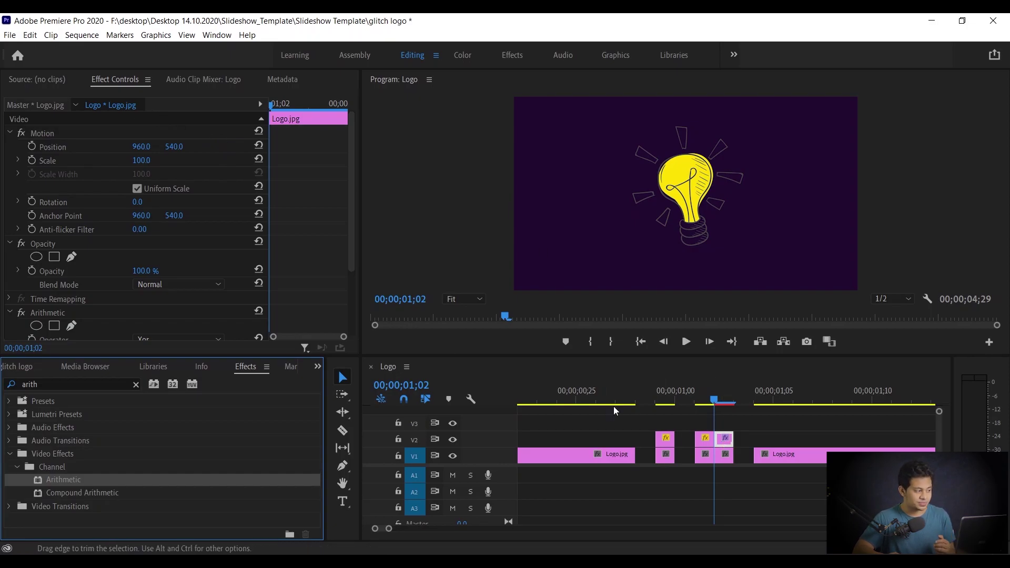
- Set Arithmetic to the Max operator with Red 255, Green 0 and Blue 0 to tint the copy red
{"action": "scroll", "coordinate": [222, 155], "scroll_direction": "down", "scroll_amount": 5}
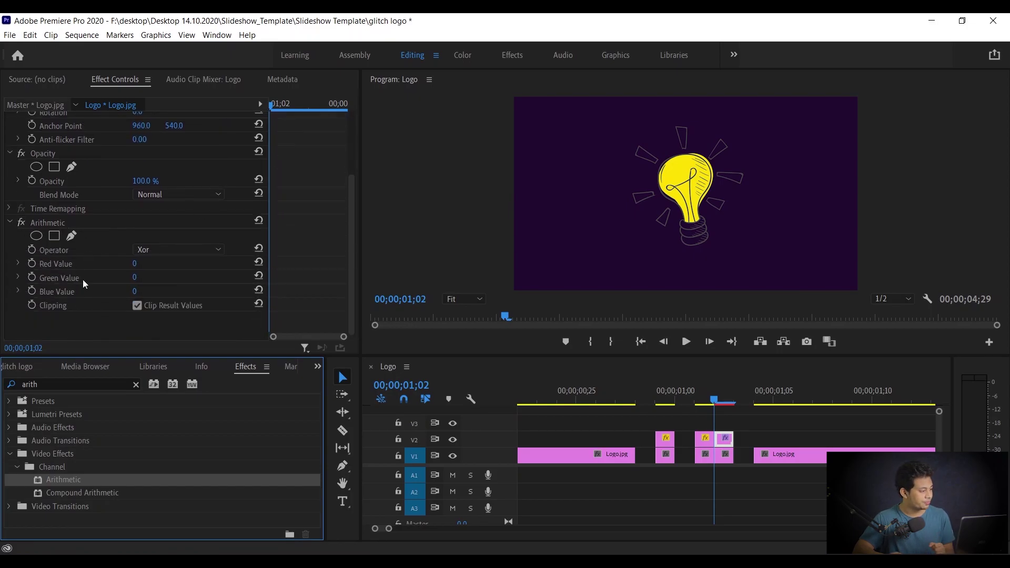
{"action": "left_click", "coordinate": [172, 249]}
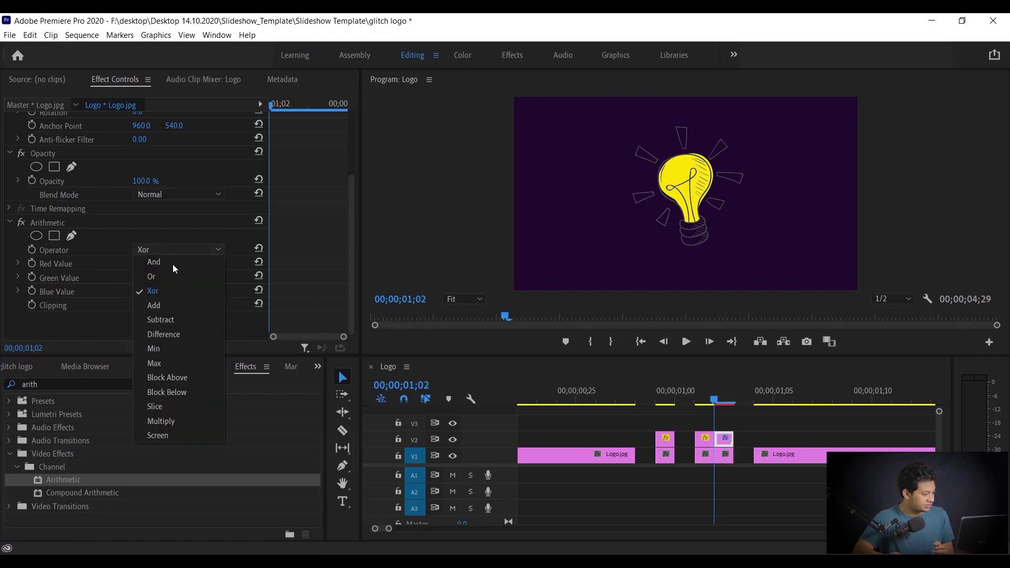
{"action": "left_click", "coordinate": [185, 364]}
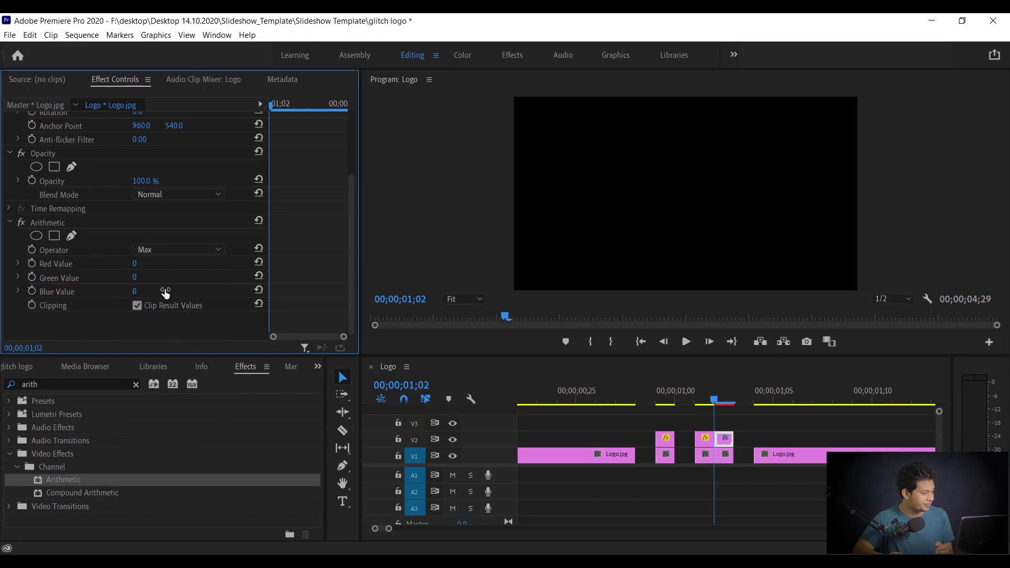
{"action": "left_click_drag", "start_coordinate": [137, 263], "coordinate": [270, 263]}
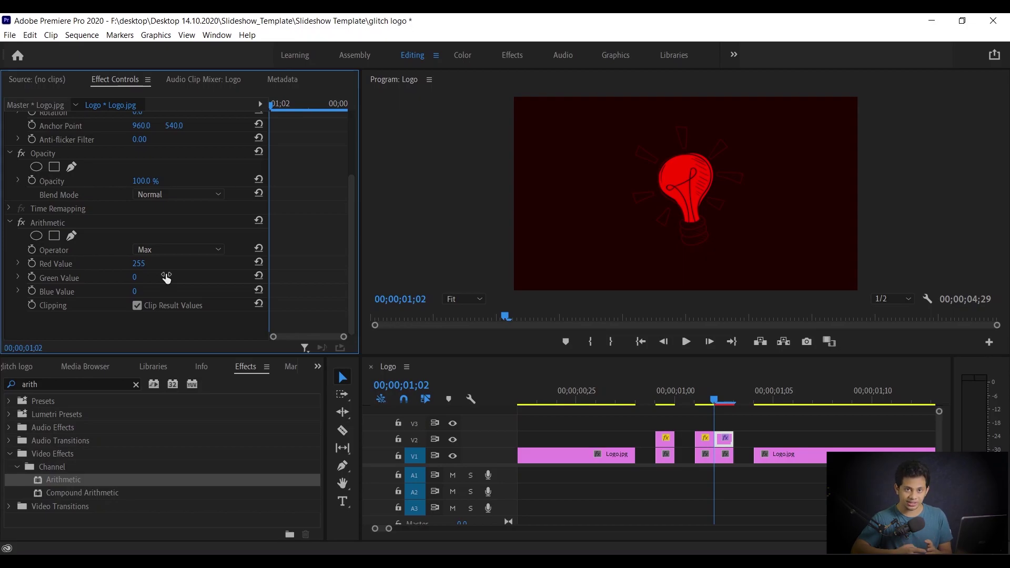
{"action": "left_click", "coordinate": [258, 262]}
{"action": "left_click_drag", "start_coordinate": [147, 284], "coordinate": [198, 277]}
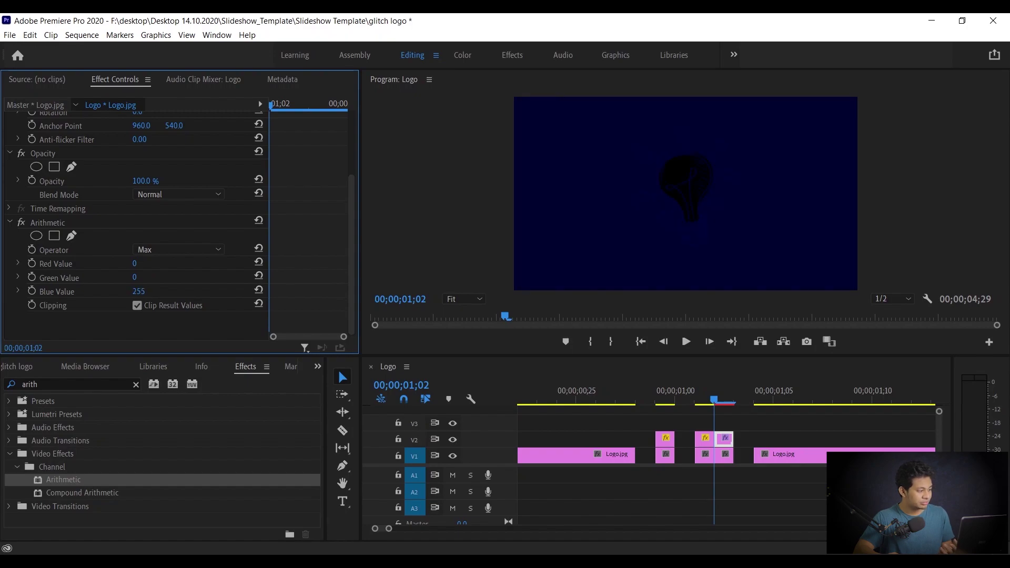
{"action": "left_click", "coordinate": [256, 291]}
{"action": "left_click_drag", "start_coordinate": [135, 264], "coordinate": [202, 263]}
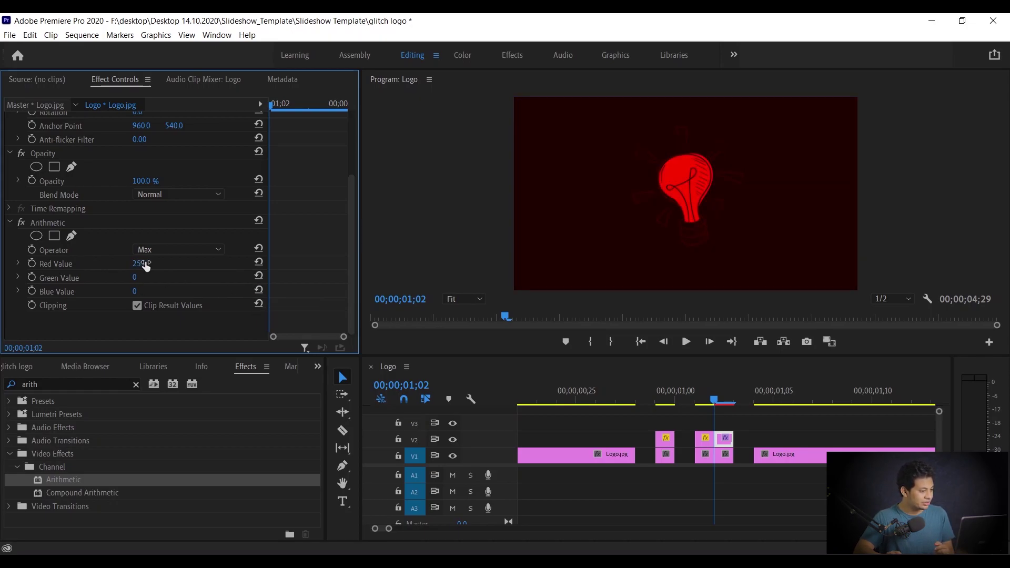
{"action": "left_click", "coordinate": [157, 194]}
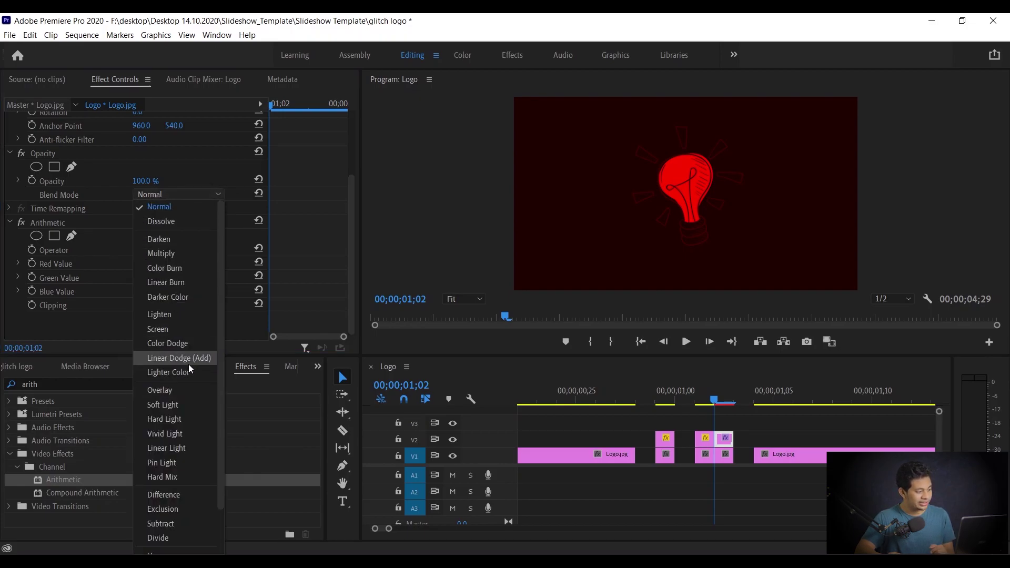
- Set the red copy's blend mode to Linear Dodge (Add) and its Position X to 903
{"action": "left_click", "coordinate": [179, 358]}
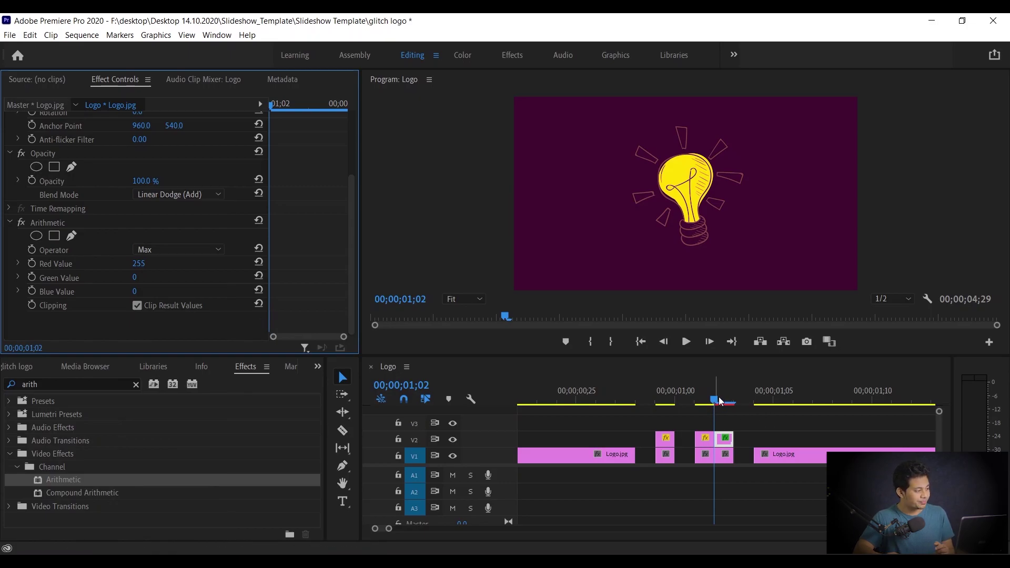
{"action": "scroll", "coordinate": [308, 193], "scroll_direction": "up", "scroll_amount": 6}
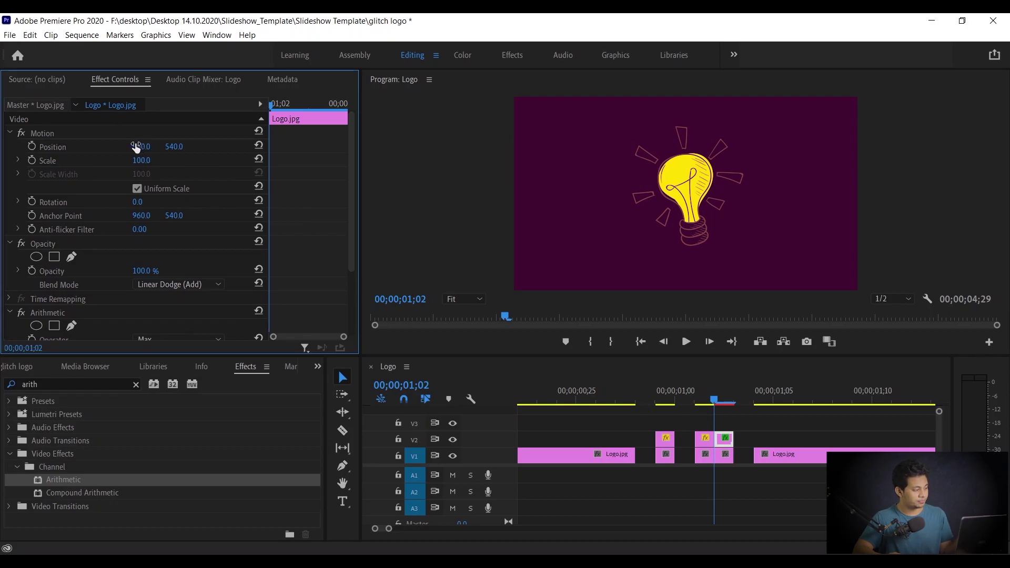
{"action": "left_click_drag", "start_coordinate": [141, 146], "coordinate": [111, 146]}
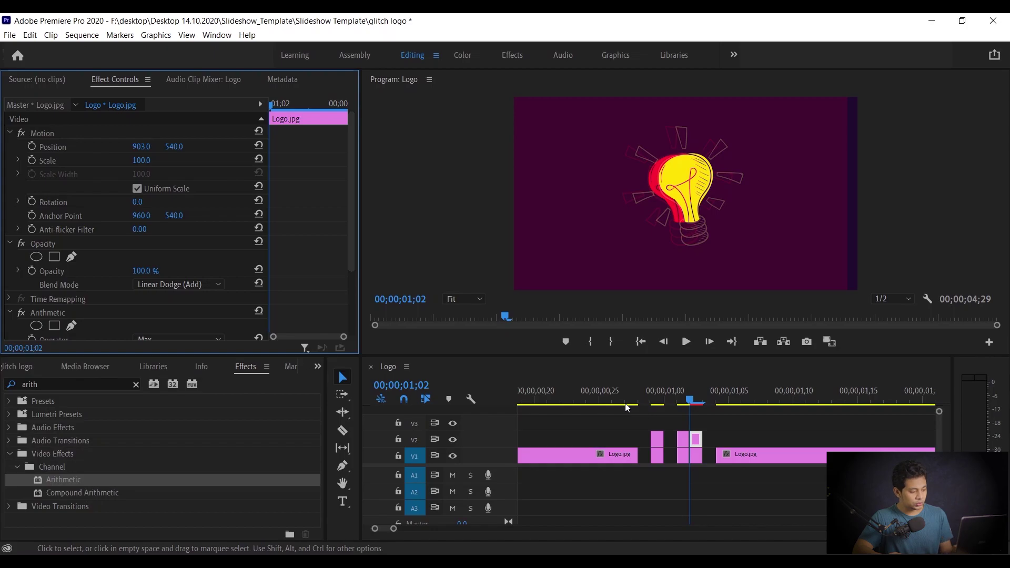
{"action": "left_click", "coordinate": [626, 394]}
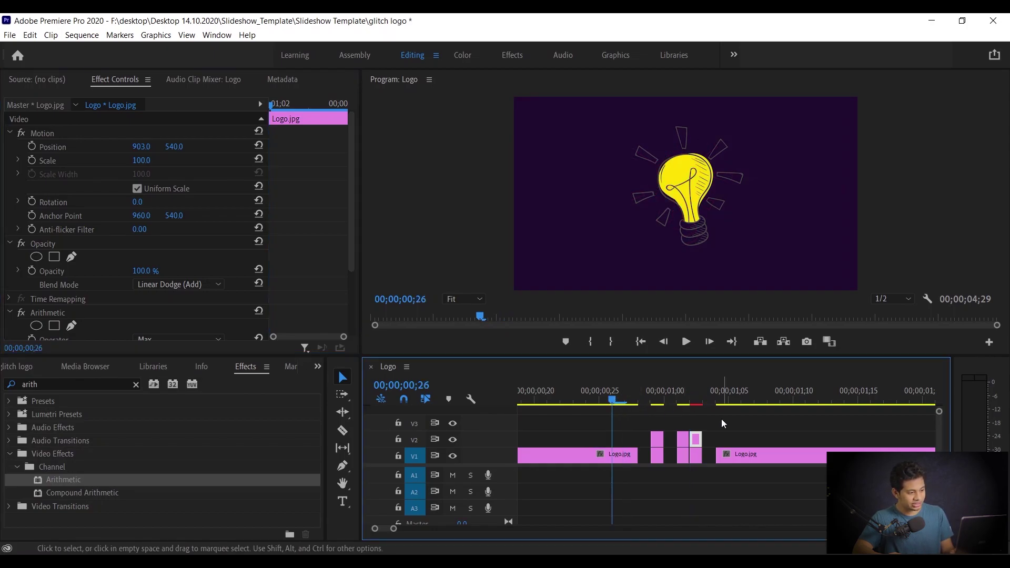
{"action": "key", "text": "space"}
{"action": "left_click", "coordinate": [620, 400]}
{"action": "key", "text": "Left"}
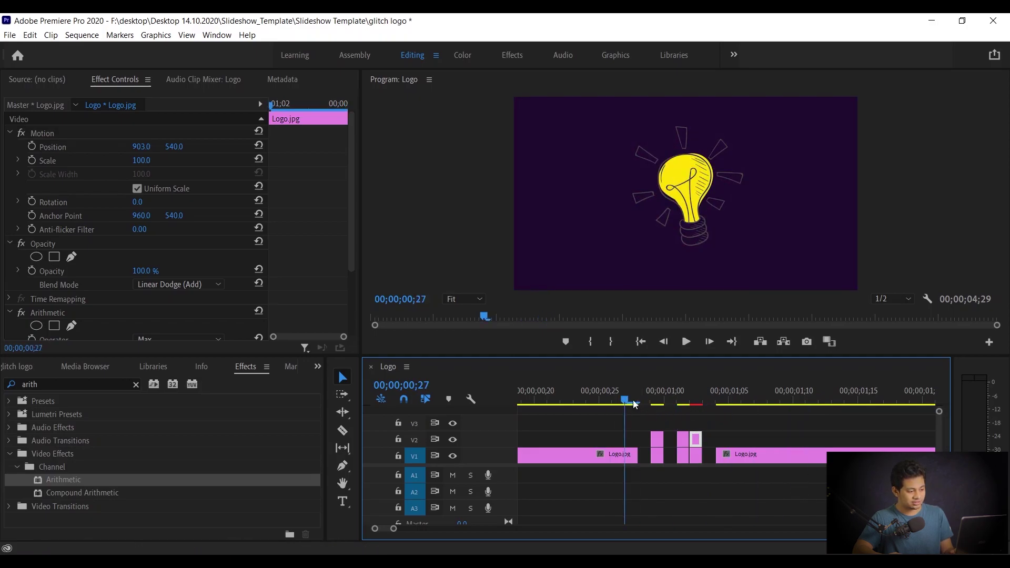
{"action": "key", "text": "space"}
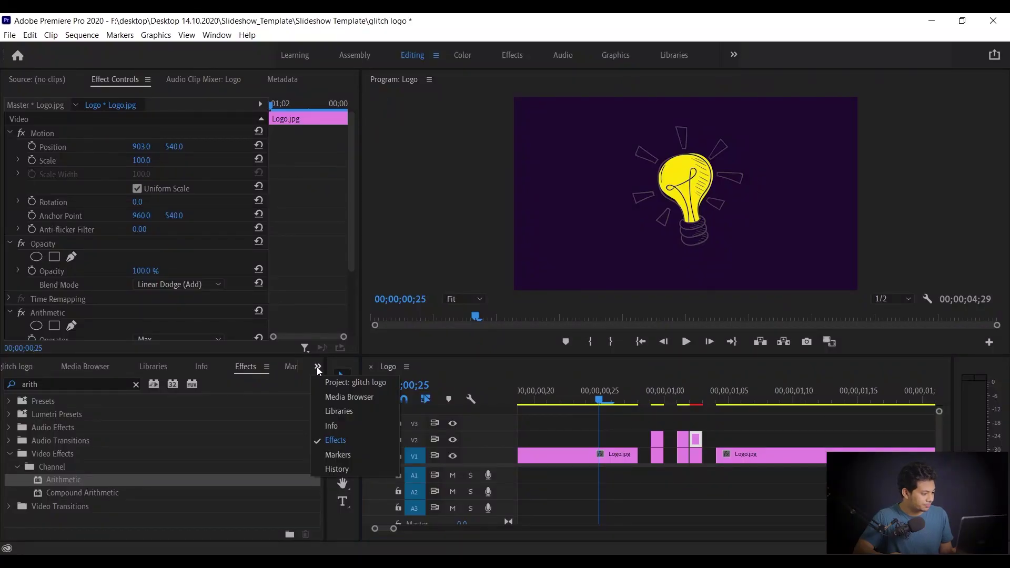
{"action": "left_click", "coordinate": [347, 379]}
- Preview My Video.mp4, place its audio on A1, and trim its start to the glitch sound
{"action": "double_click", "coordinate": [169, 459]}
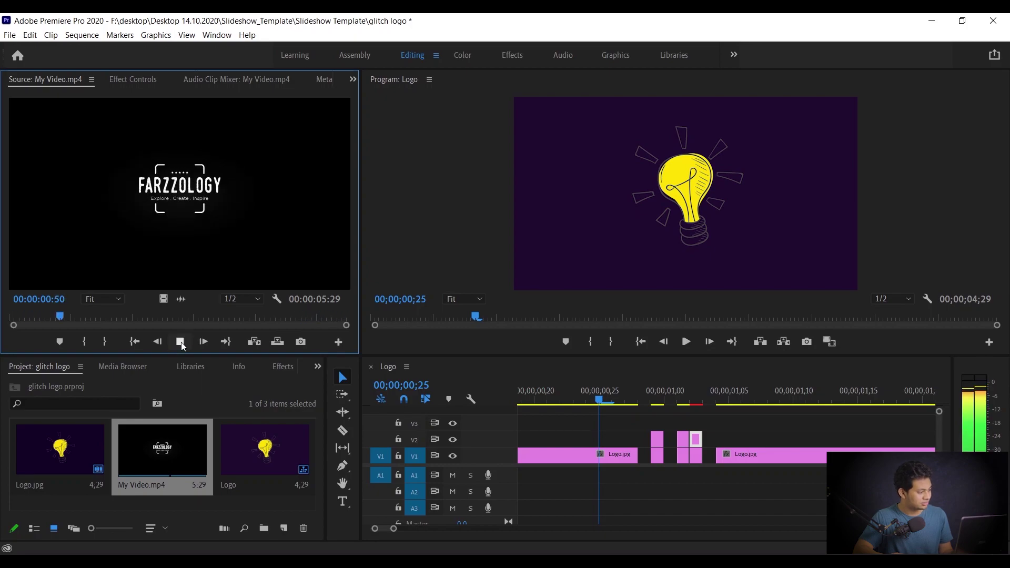
{"action": "left_click", "coordinate": [180, 342]}
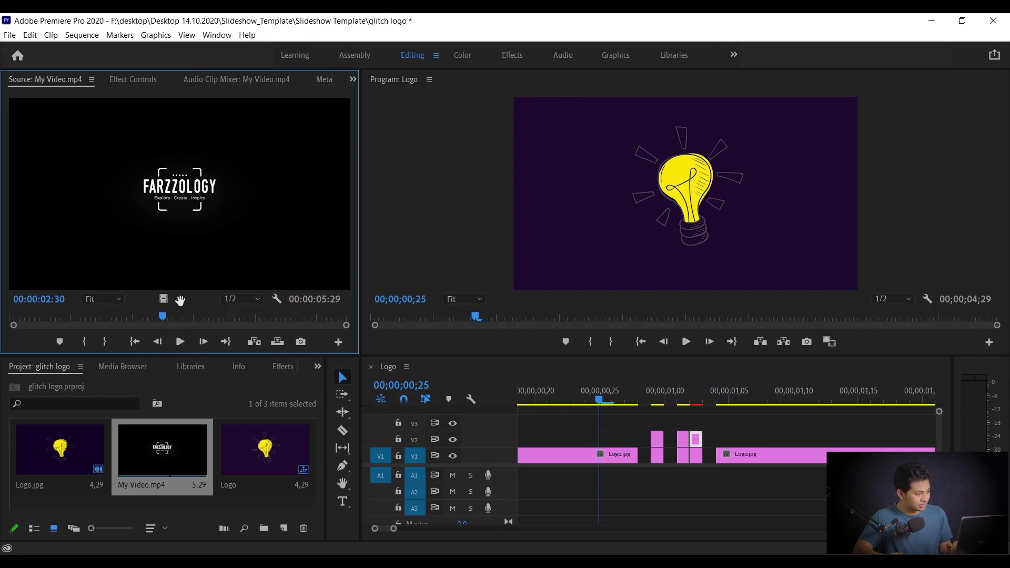
{"action": "left_click_drag", "start_coordinate": [428, 383], "coordinate": [573, 476]}
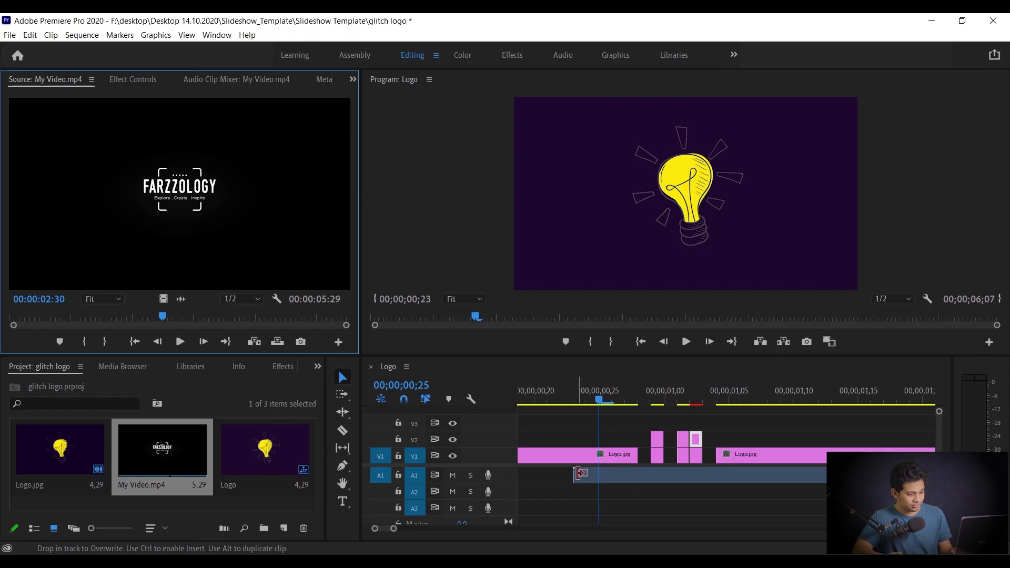
{"action": "double_click", "coordinate": [511, 475]}
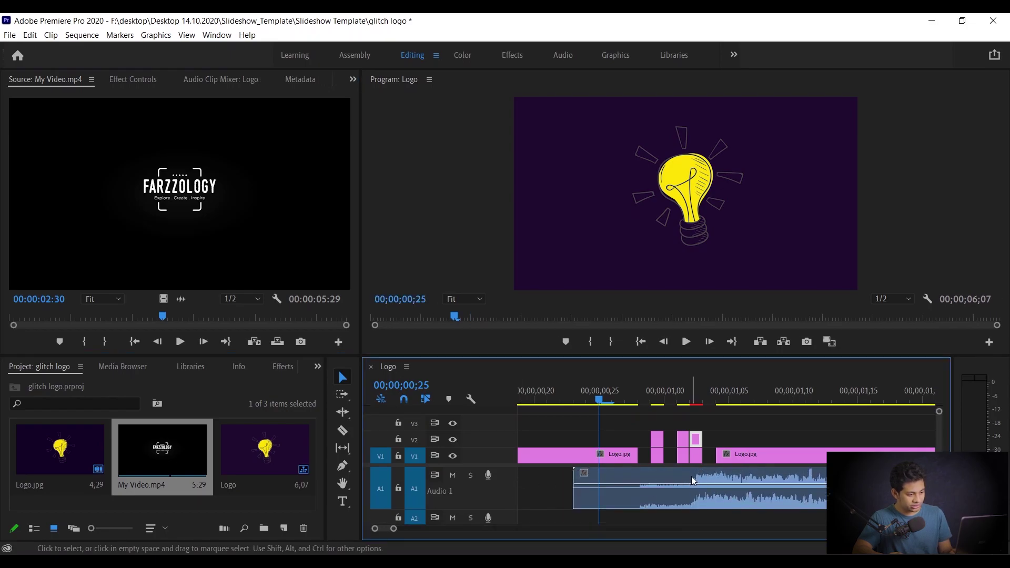
{"action": "left_click_drag", "start_coordinate": [740, 480], "coordinate": [637, 481]}
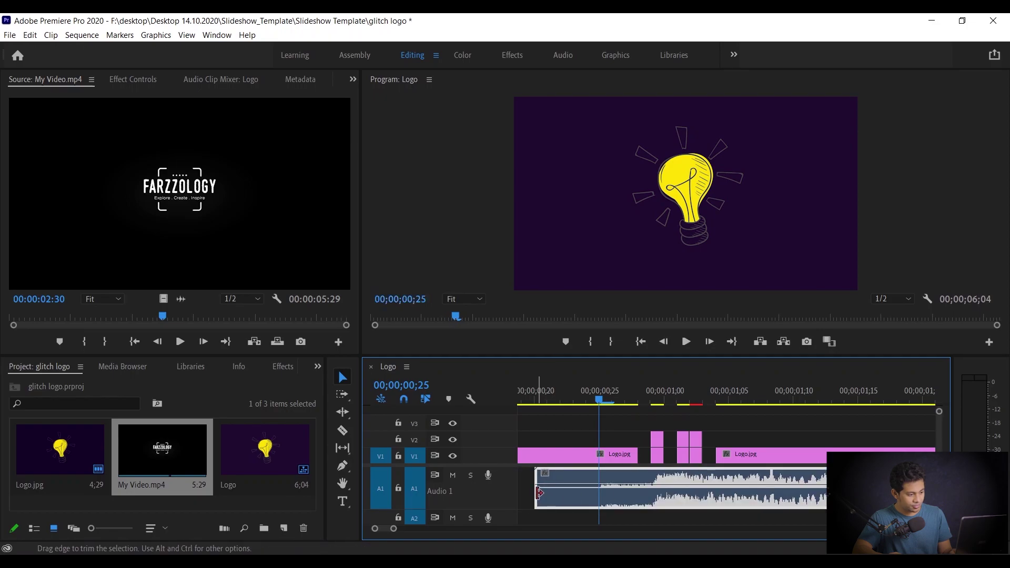
{"action": "left_click_drag", "start_coordinate": [540, 493], "coordinate": [698, 476]}
- Cut the A1 audio at the playhead, delete the leftover part, and play back the intro
{"action": "scroll", "coordinate": [698, 479], "scroll_direction": "down", "scroll_amount": 2, "text": "alt"}
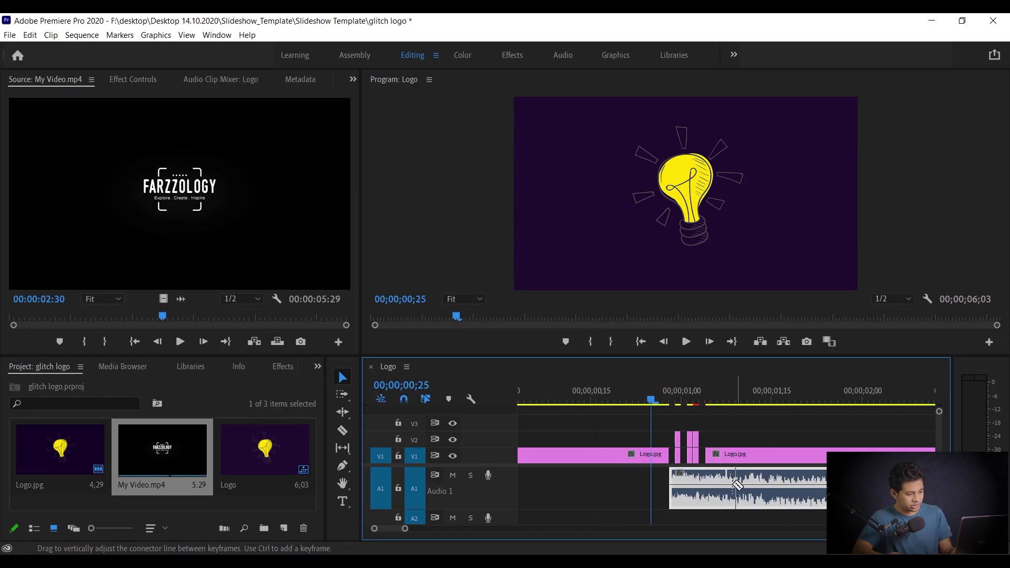
{"action": "left_click", "coordinate": [715, 483]}
{"action": "key", "text": "v"}
{"action": "left_click", "coordinate": [715, 484]}
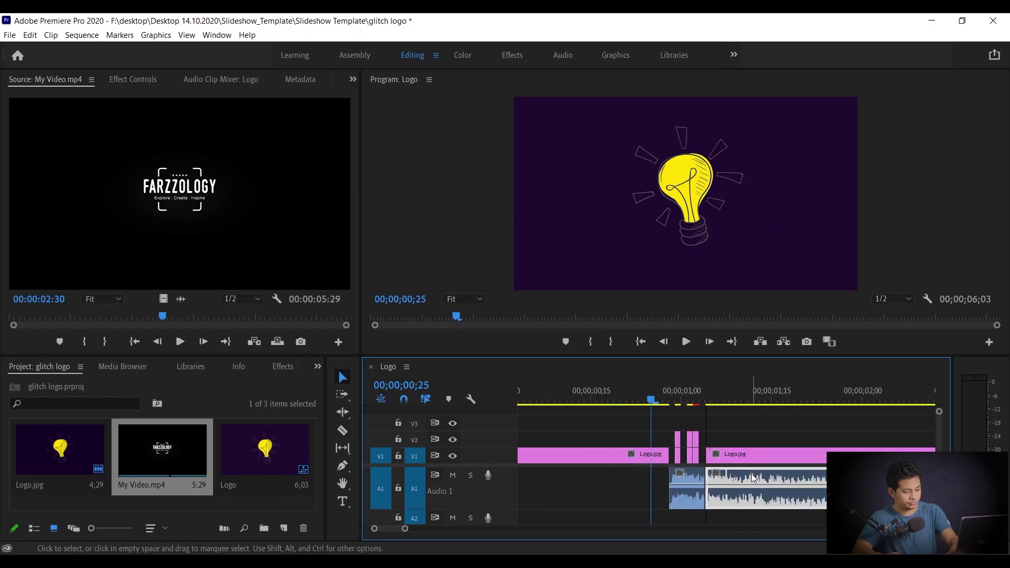
{"action": "key", "text": "Delete"}
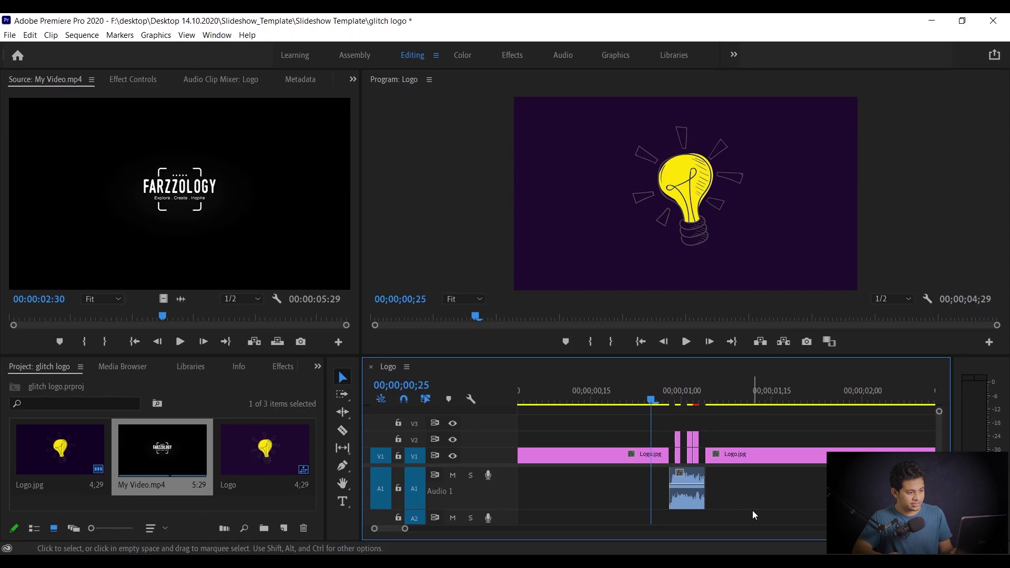
{"action": "key", "text": "space"}
{"action": "left_click", "coordinate": [651, 392]}
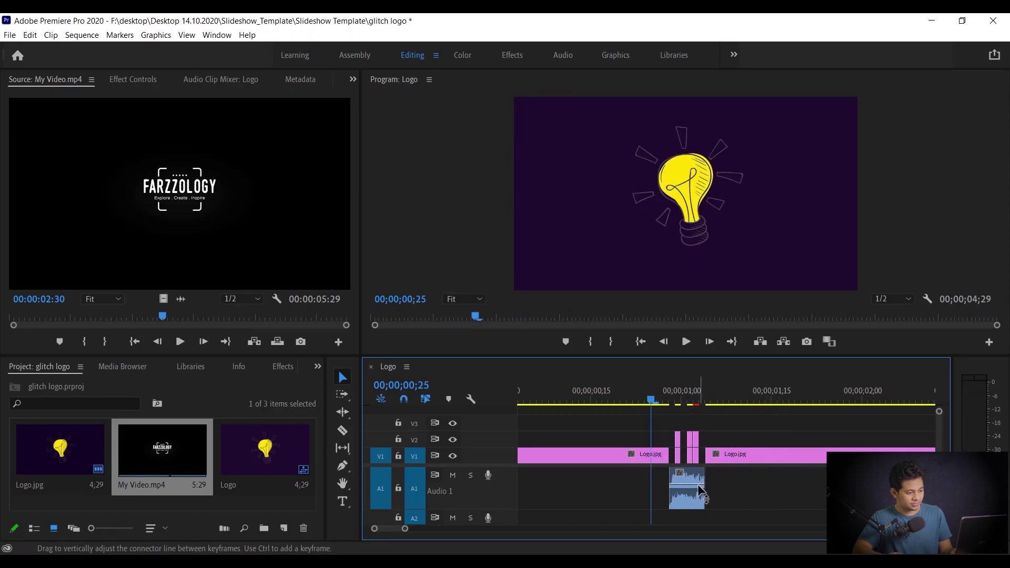
- Trim and shift the A1 audio clip so the glitch sound lines up with the logo cuts
{"action": "scroll", "coordinate": [697, 493], "scroll_direction": "up", "scroll_amount": 2, "text": "alt"}
{"action": "left_click_drag", "start_coordinate": [711, 489], "coordinate": [774, 489]}
{"action": "left_click_drag", "start_coordinate": [640, 491], "coordinate": [608, 492]}
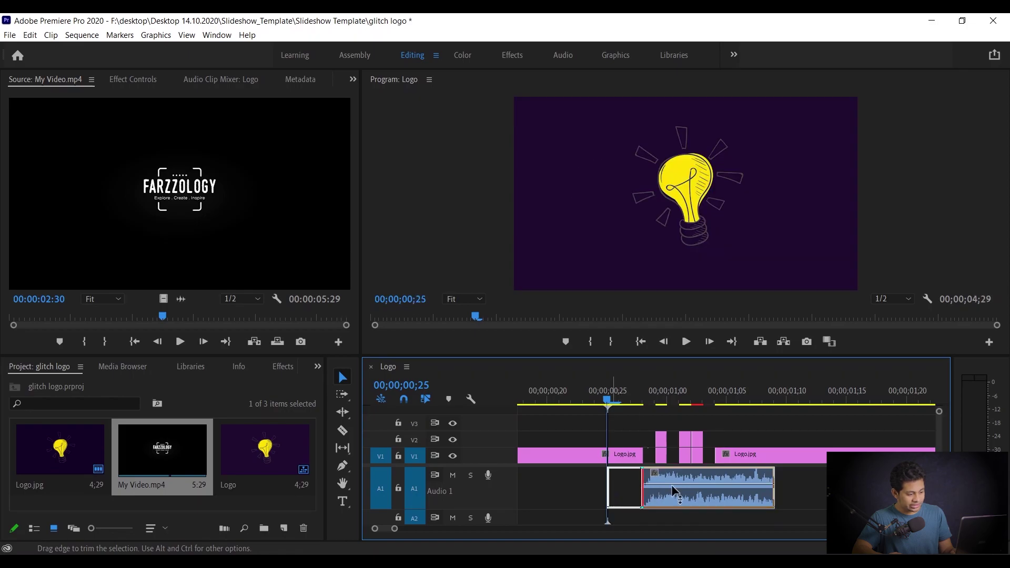
{"action": "mouse_move", "coordinate": [740, 489]}
{"action": "left_mouse_down"}
{"action": "mouse_move", "coordinate": [668, 479]}
{"action": "mouse_move", "coordinate": [750, 489]}
{"action": "left_mouse_up"}
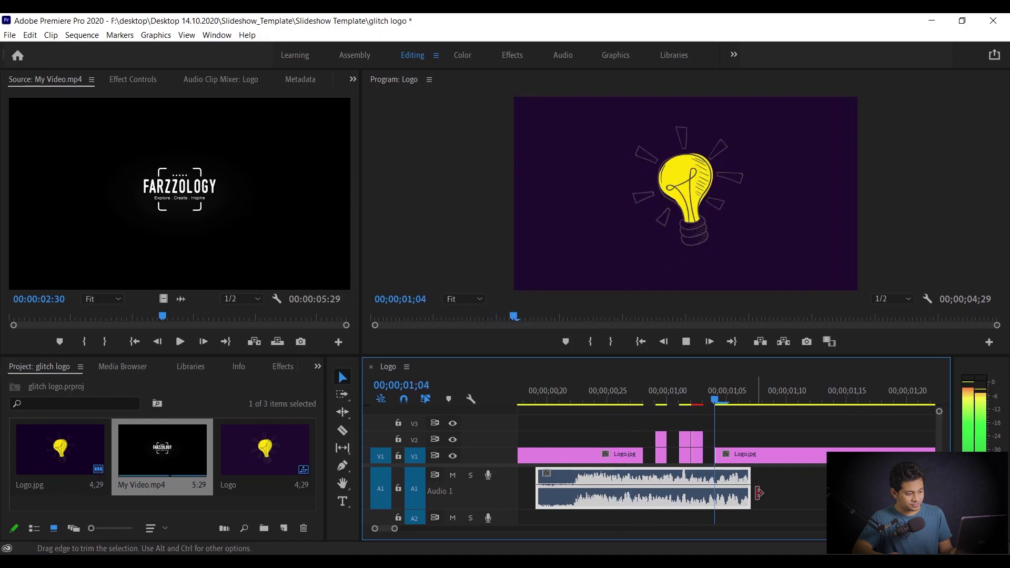
{"action": "left_click", "coordinate": [643, 402]}
{"action": "key", "text": "space"}
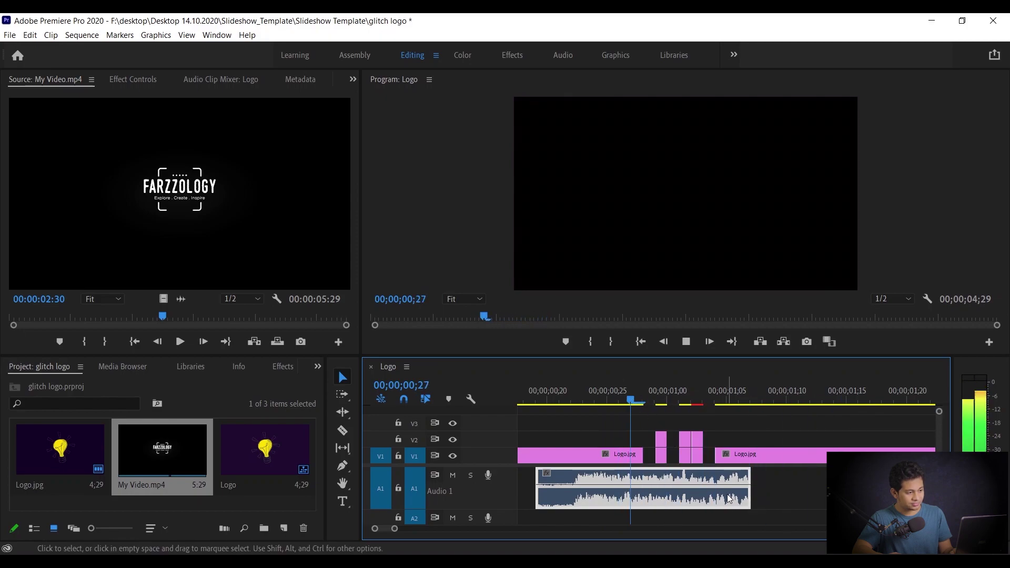
{"action": "left_click_drag", "start_coordinate": [726, 480], "coordinate": [750, 480]}
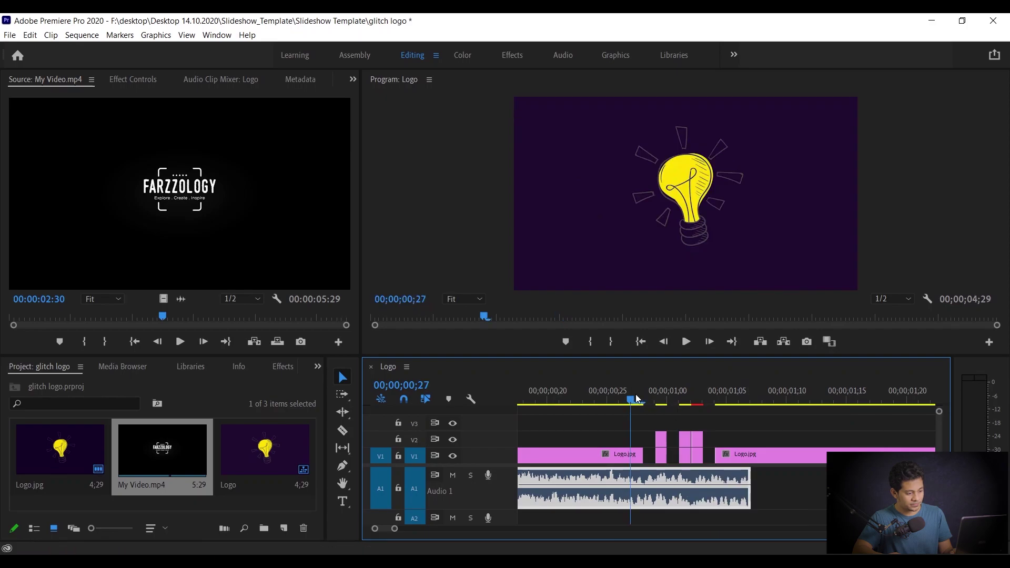